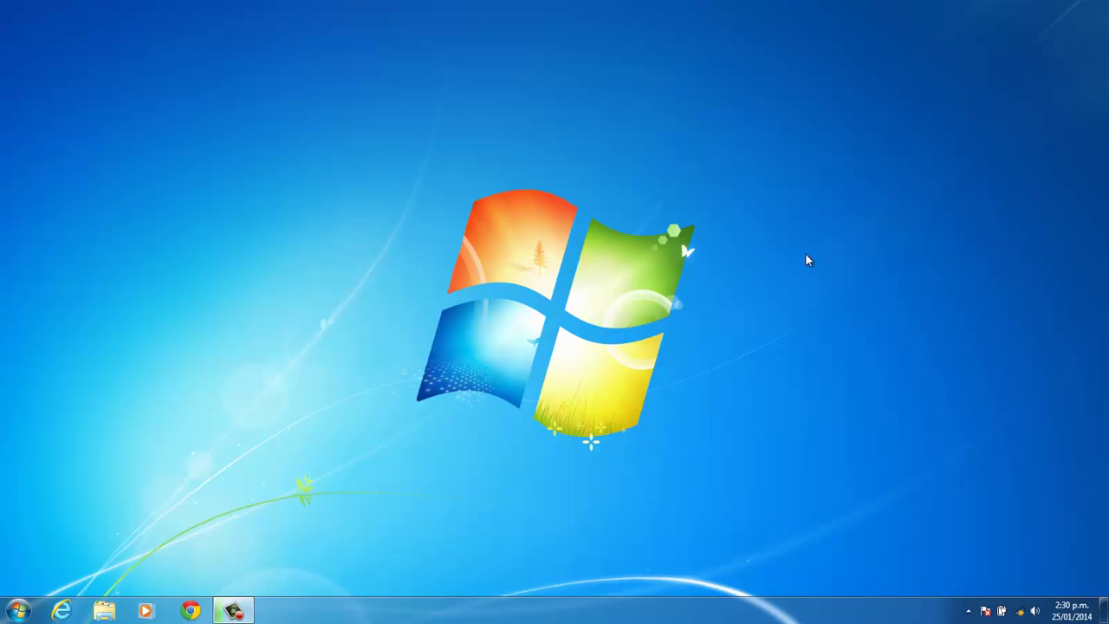
Step: Open Chrome, close the Delta Search tab and run a web search for 'sdr sharp'
left_click(191, 612)
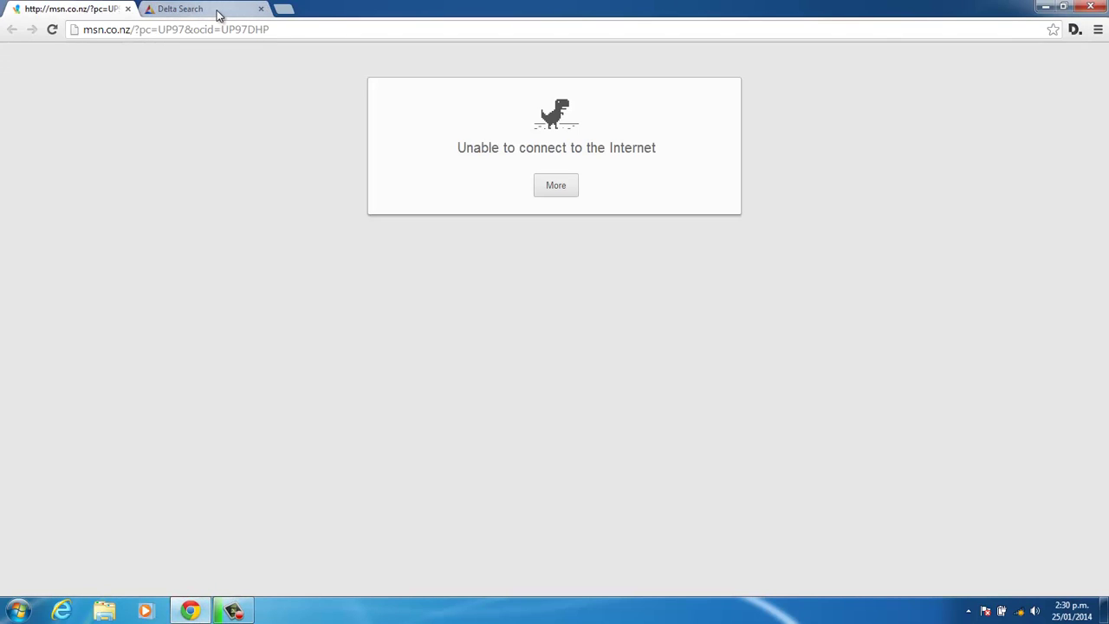
middle_click(223, 12)
left_click(182, 30)
key("BackSpace")
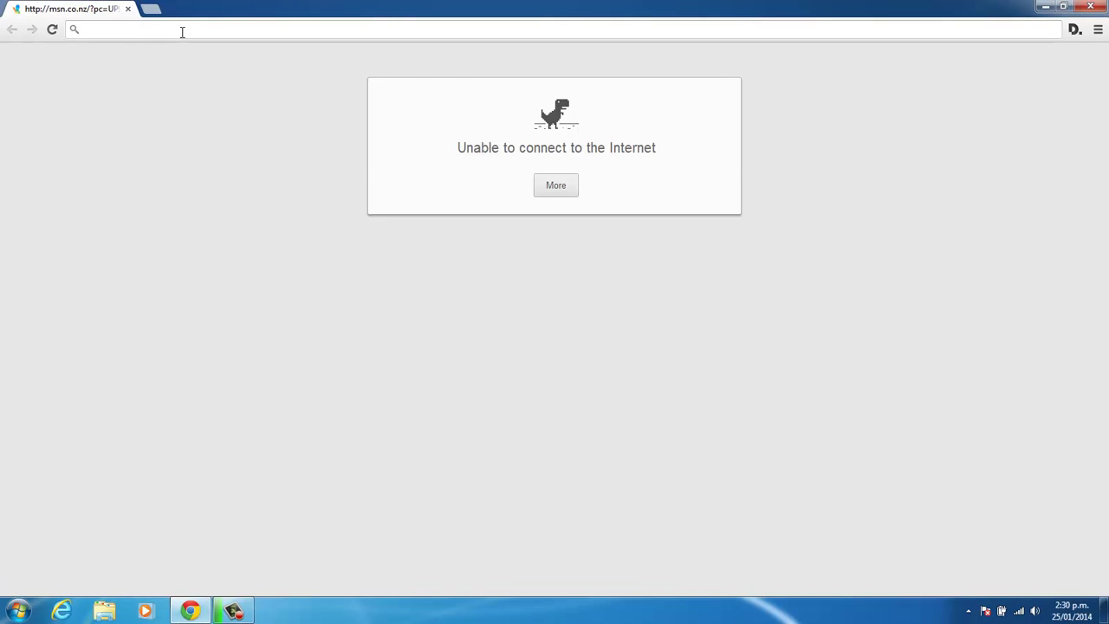
type("sdr sharp")
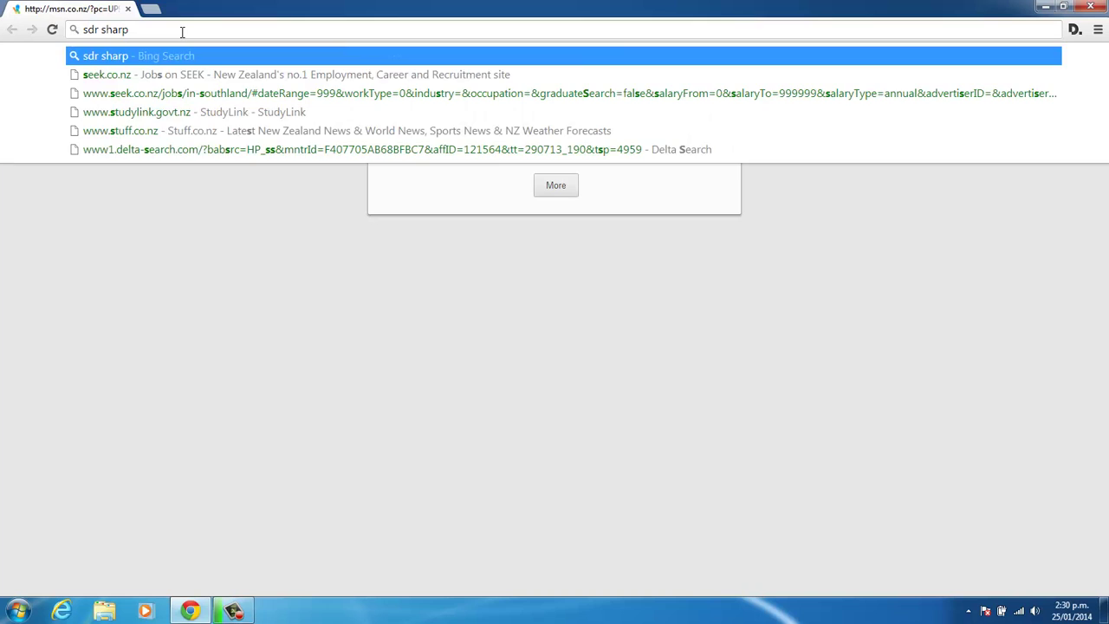
key("Return")
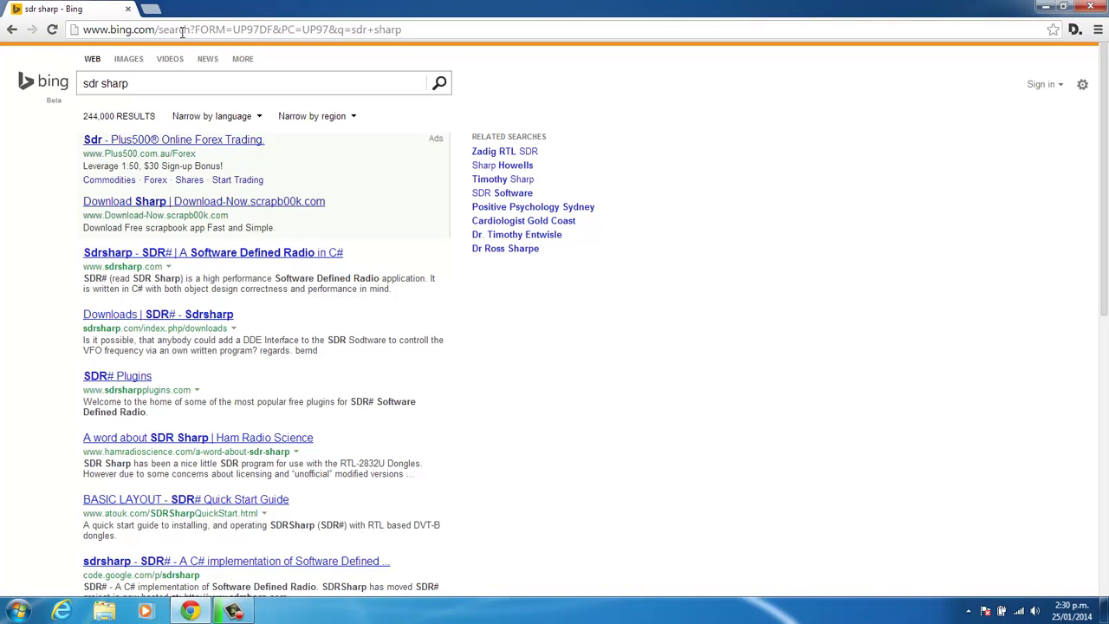
Step: Go from the results to the sdrsharp.com Downloads page and its RTL-SDR users note for sdr-install.zip
left_click(212, 253)
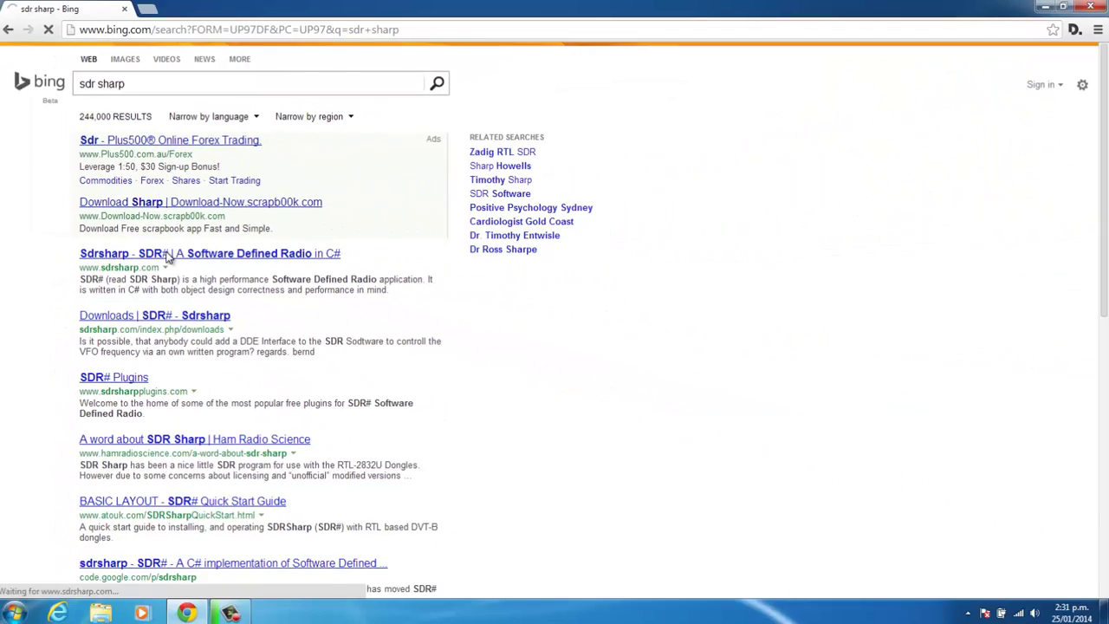
left_click(328, 279)
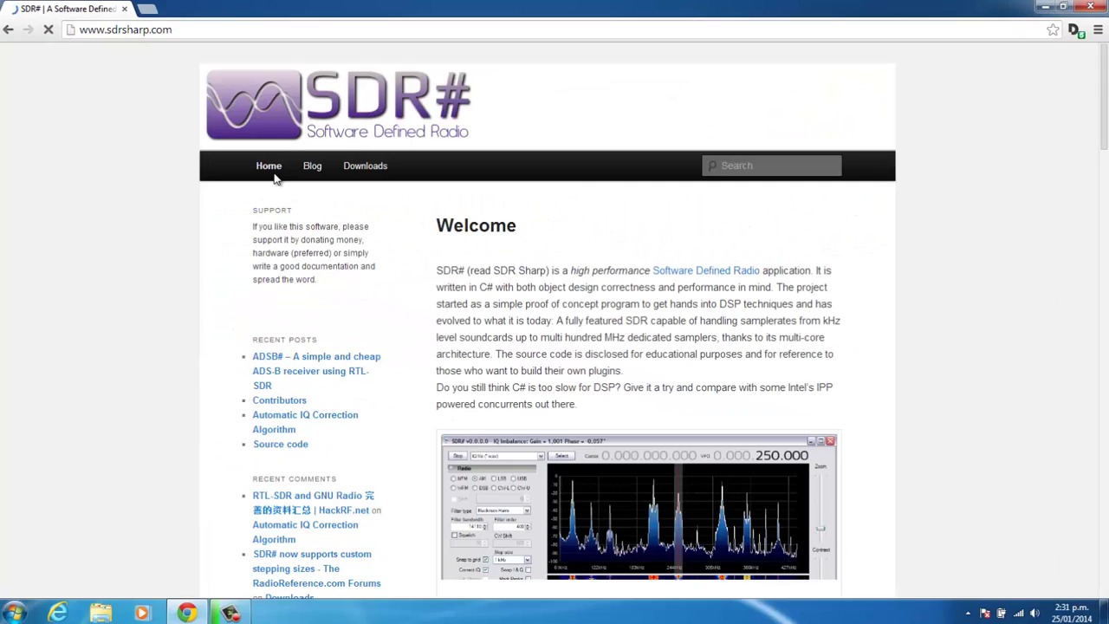
left_click(361, 175)
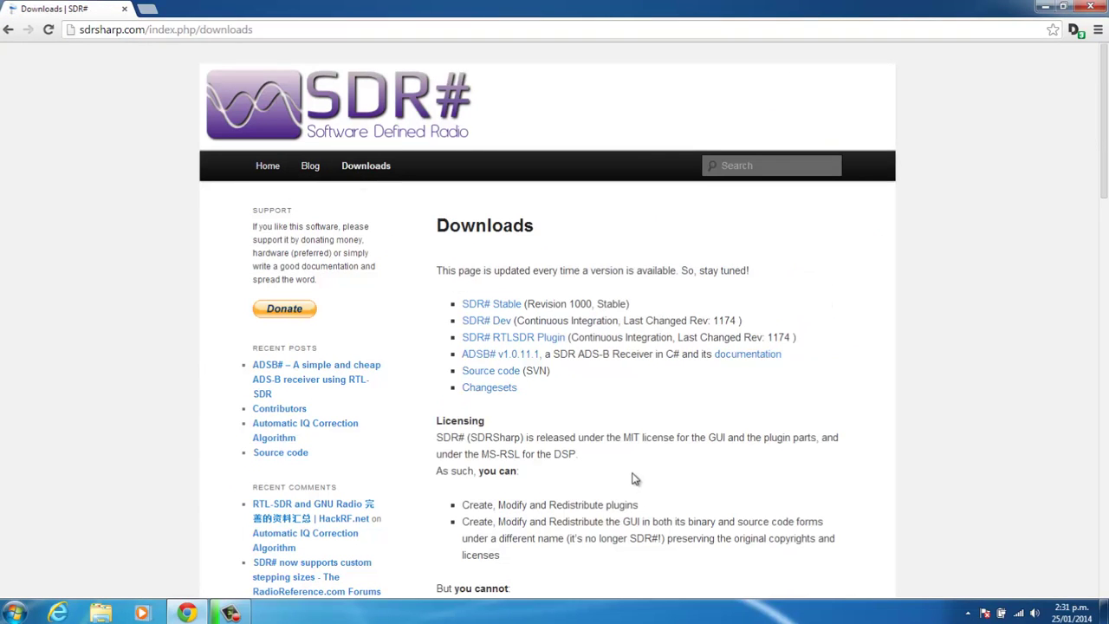
scroll(622, 478, "down", 3)
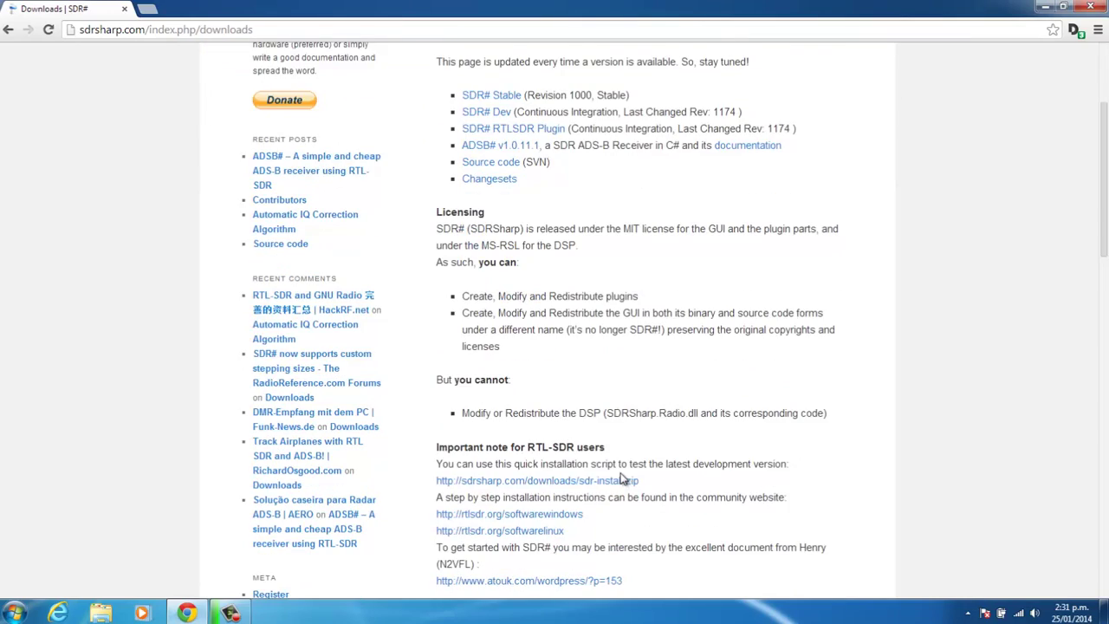
scroll(621, 473, "down", 1)
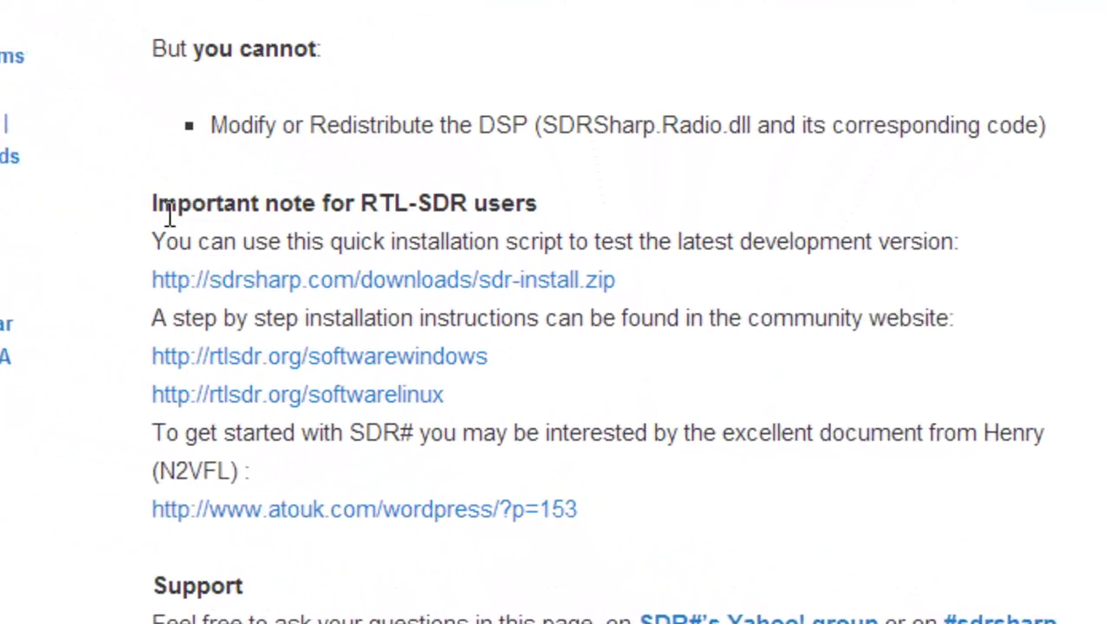
left_click_drag(169, 214, 616, 204)
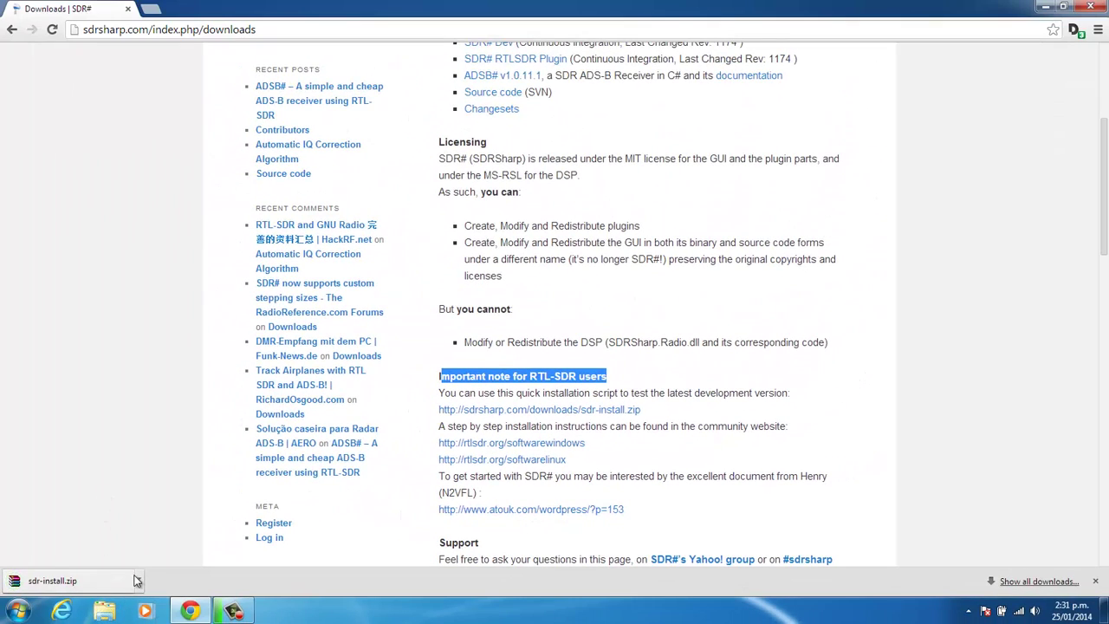
Step: Open a Windows Explorer window on the Downloads folder containing sdr-install.zip
left_click(111, 613)
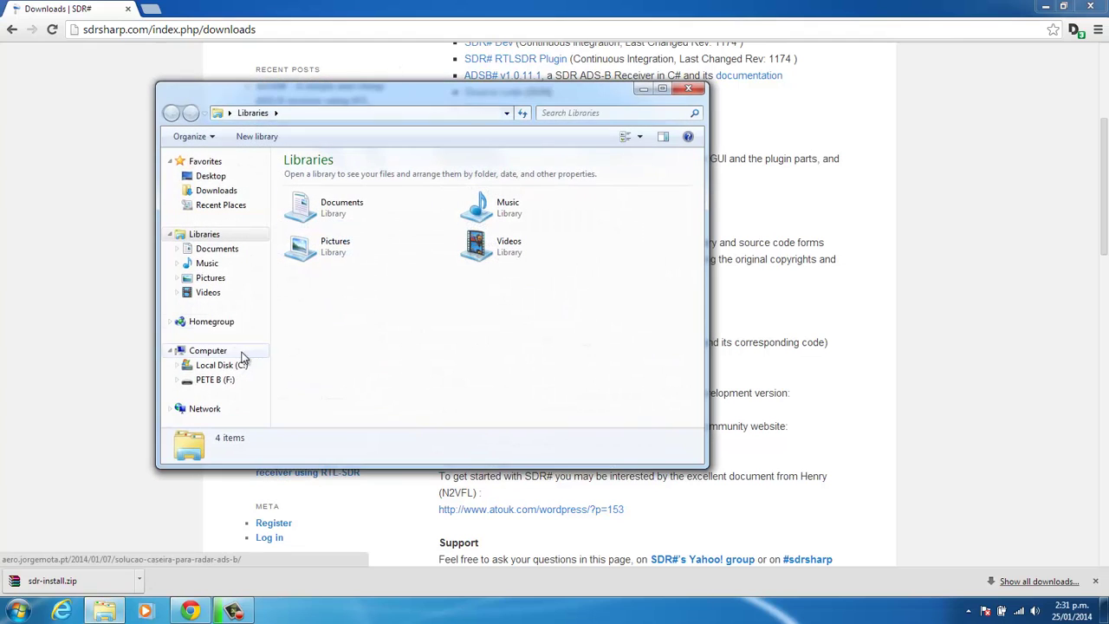
left_click(243, 191)
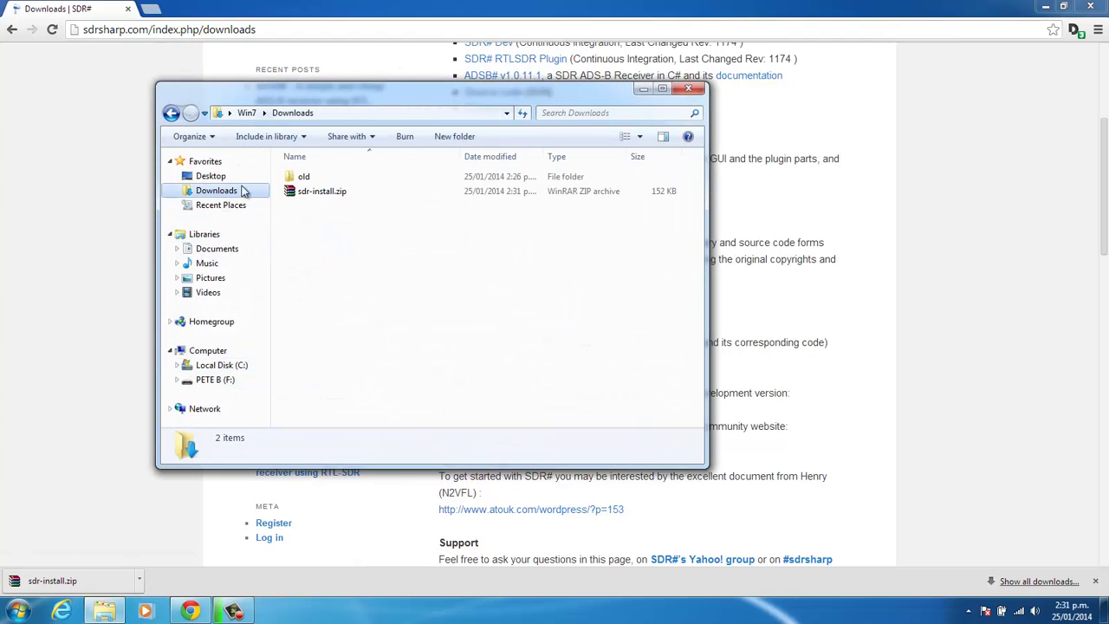
right_click(119, 612)
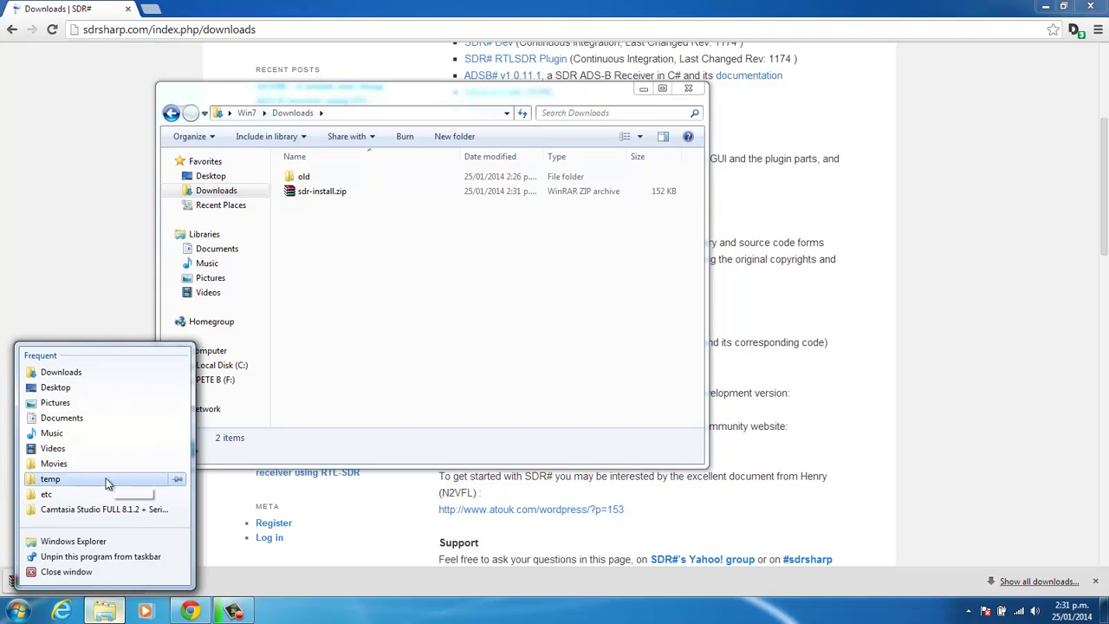
left_click(61, 372)
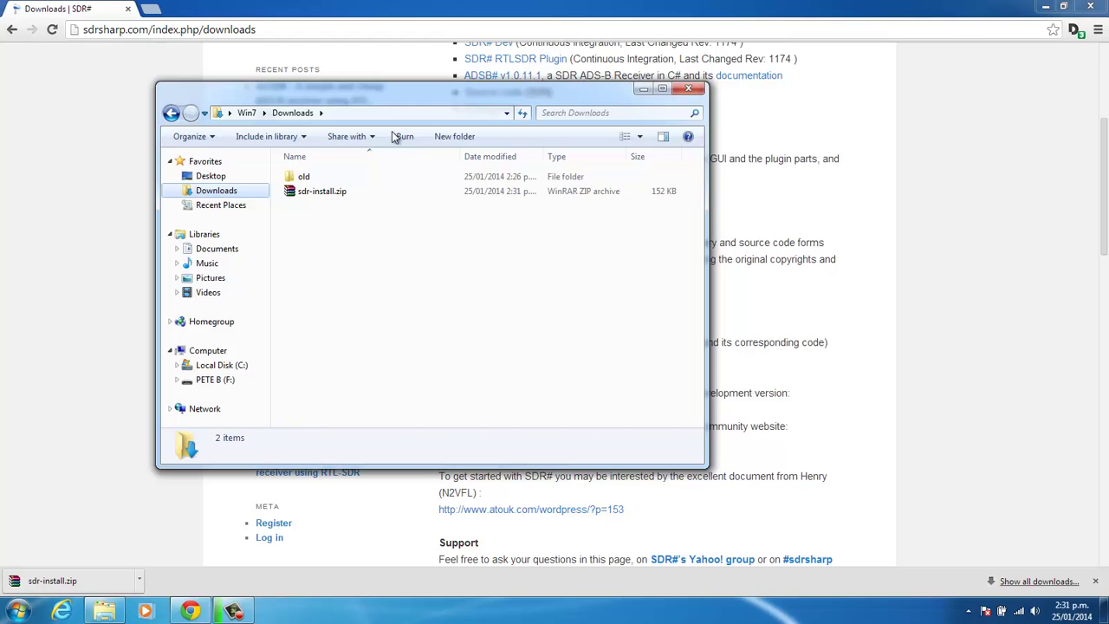
Step: Open a second Explorer window on C:\temp and right-drag sdr-install.zip into it
right_click(106, 612)
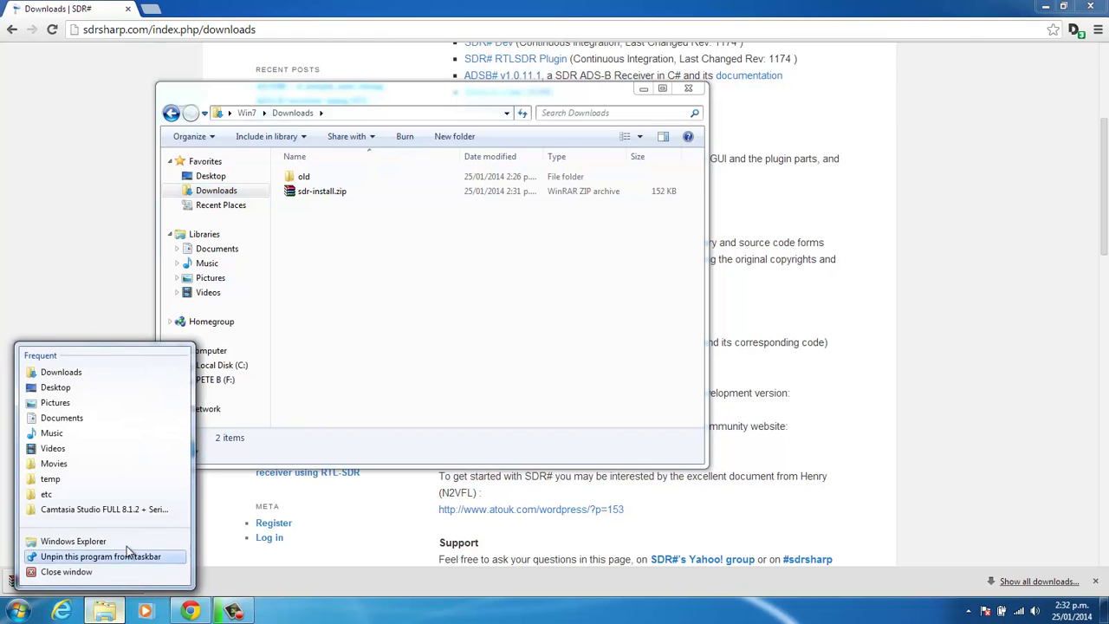
left_click(130, 541)
left_click(234, 382)
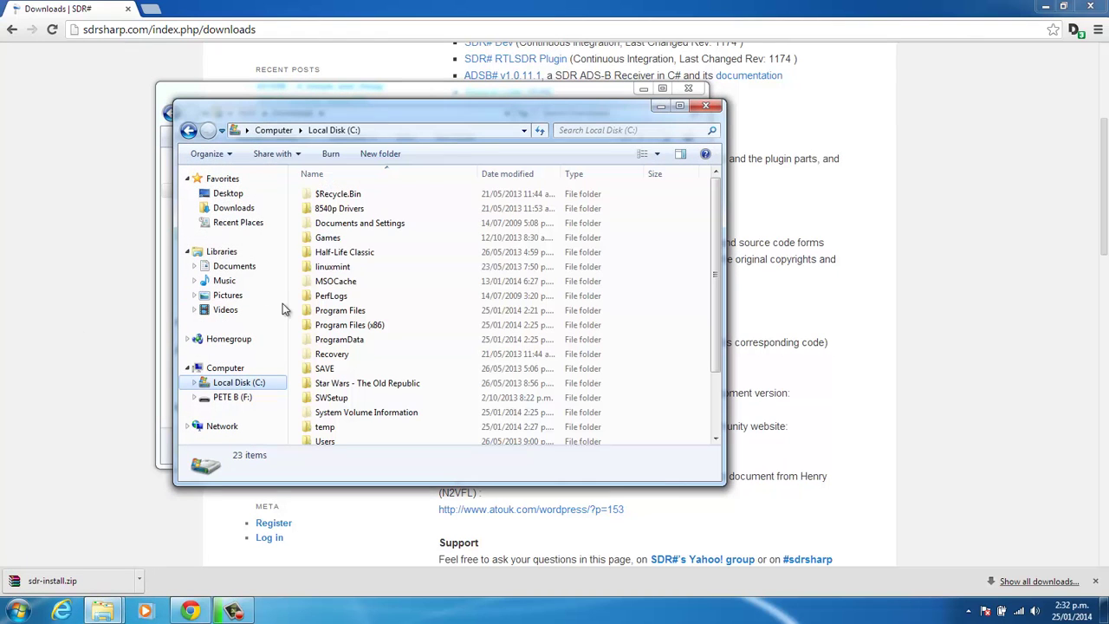
left_click_drag(370, 107, 684, 140)
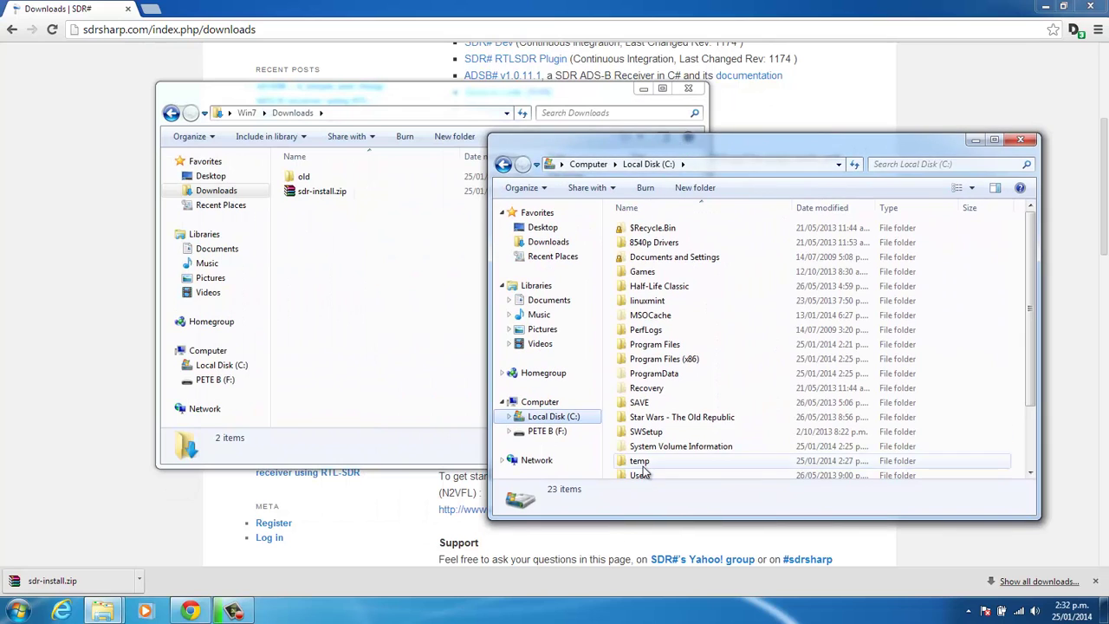
double_click(643, 465)
left_click_drag(322, 190, 751, 334)
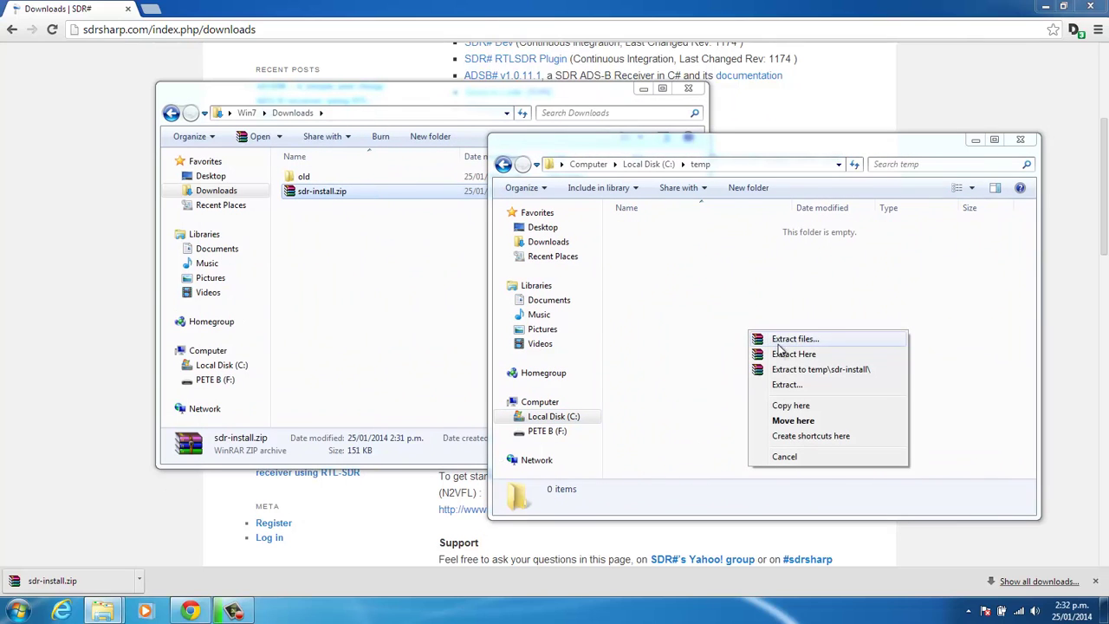
Step: Extract the archive to temp\sdr-install and run its inner install.bat to download SDR#
left_click(827, 370)
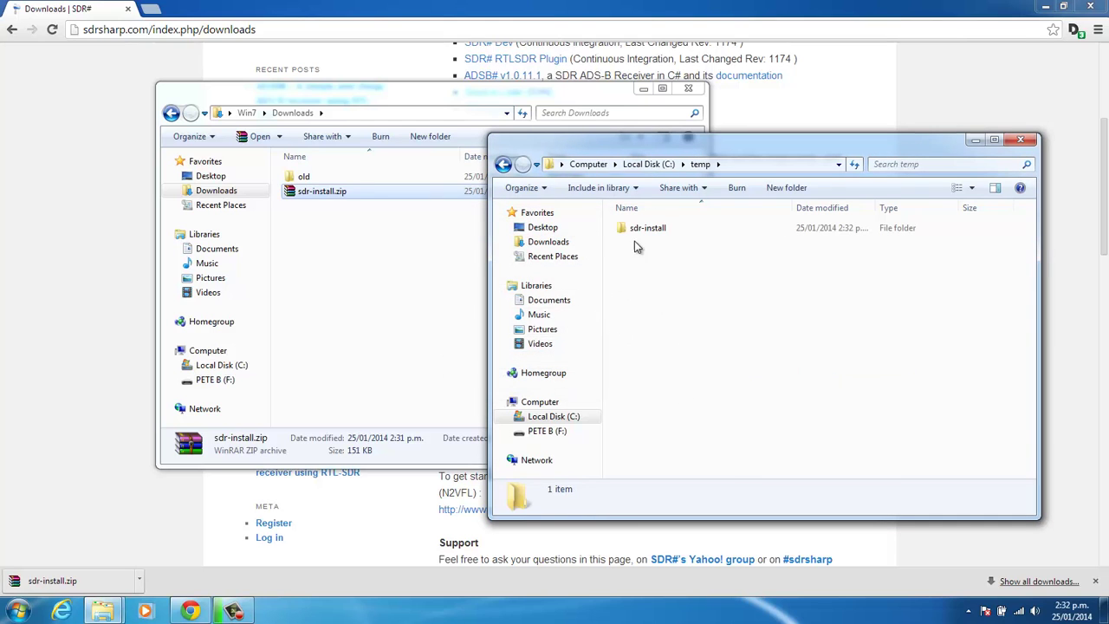
double_click(665, 228)
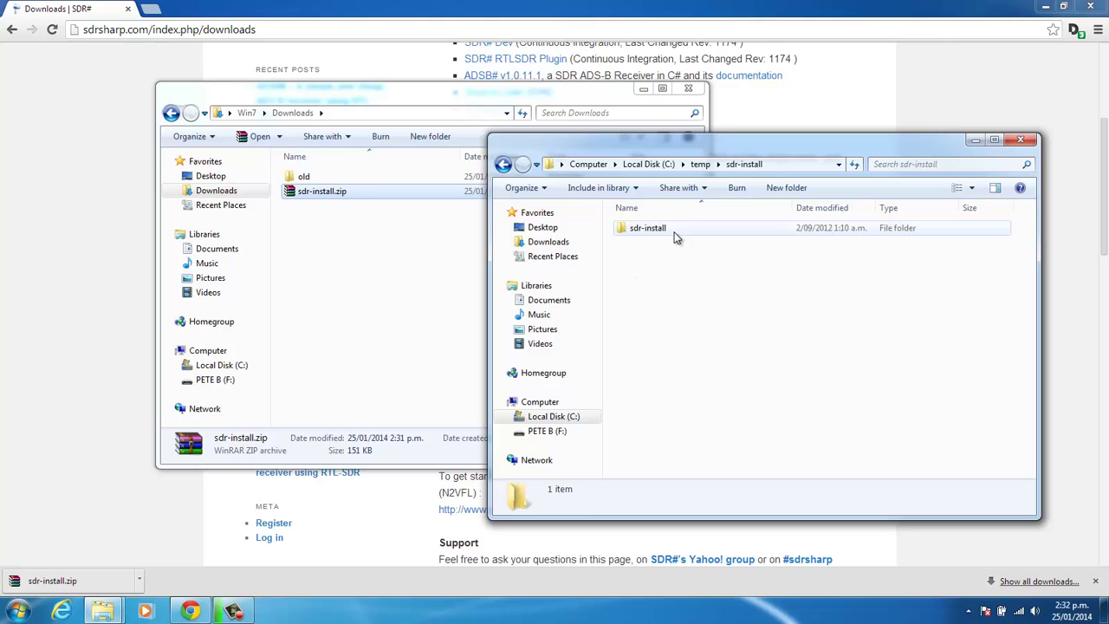
double_click(680, 229)
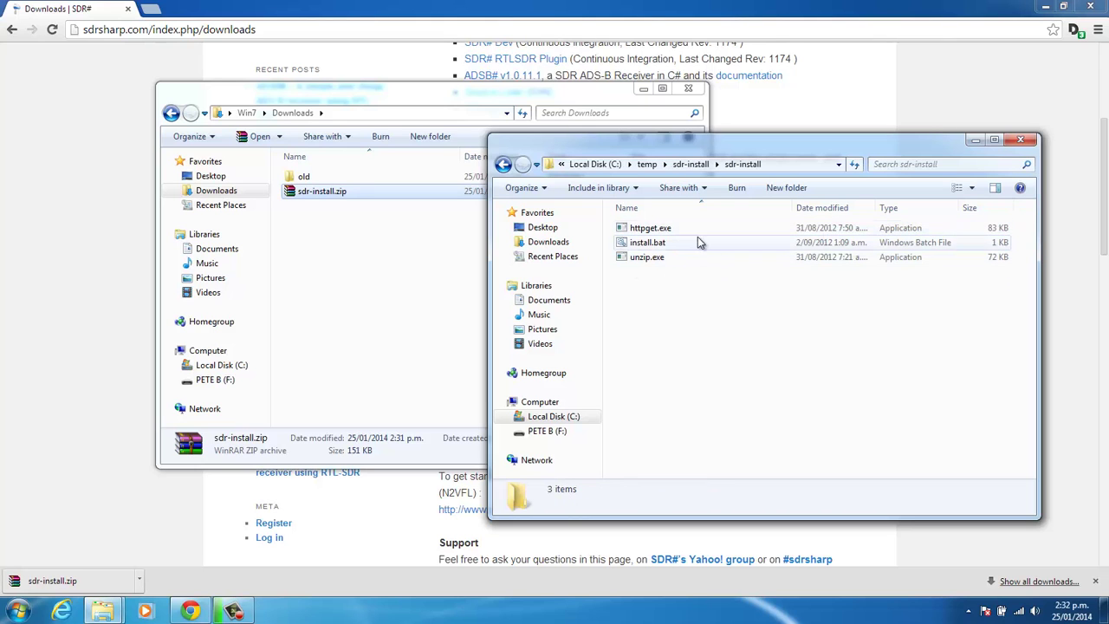
left_click(683, 248)
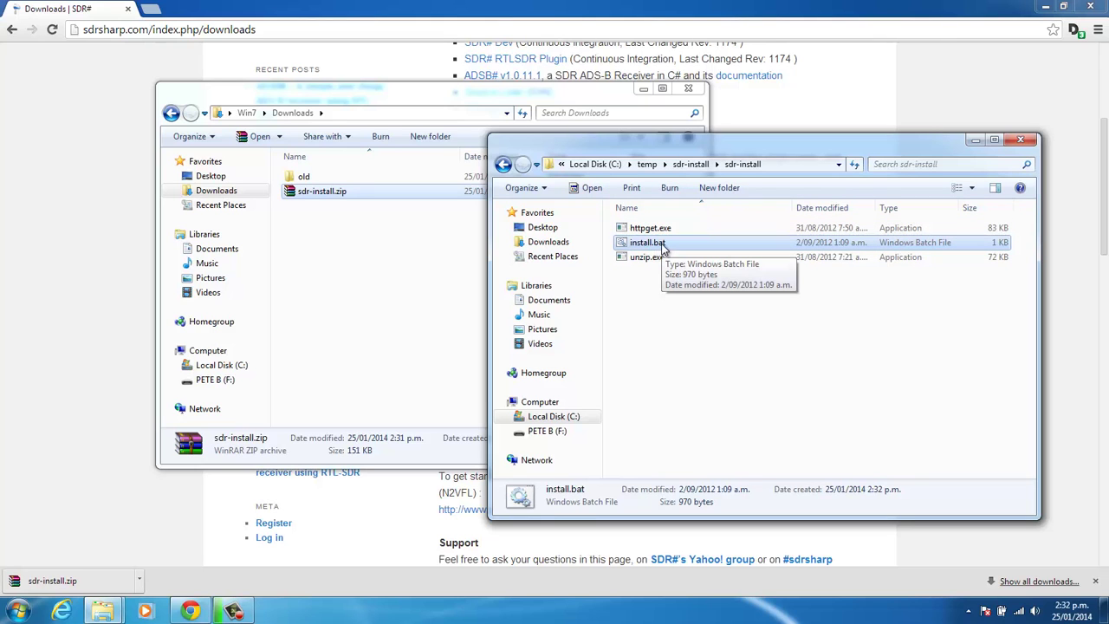
double_click(663, 246)
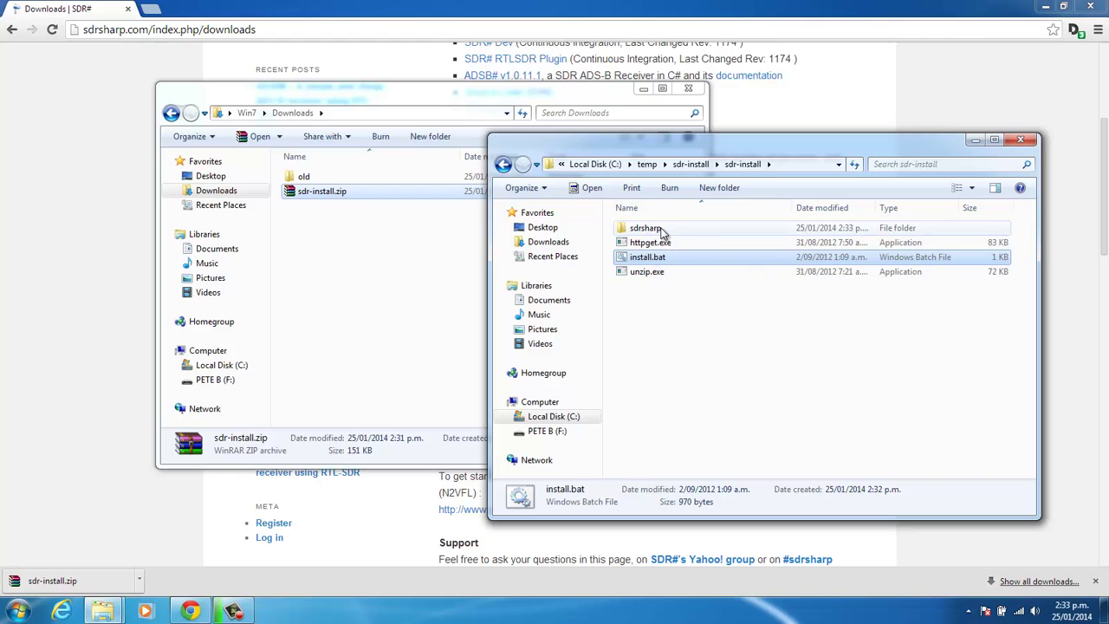
Step: Open the sdrsharp folder, close the Downloads window and scroll down to zadig.exe
double_click(695, 228)
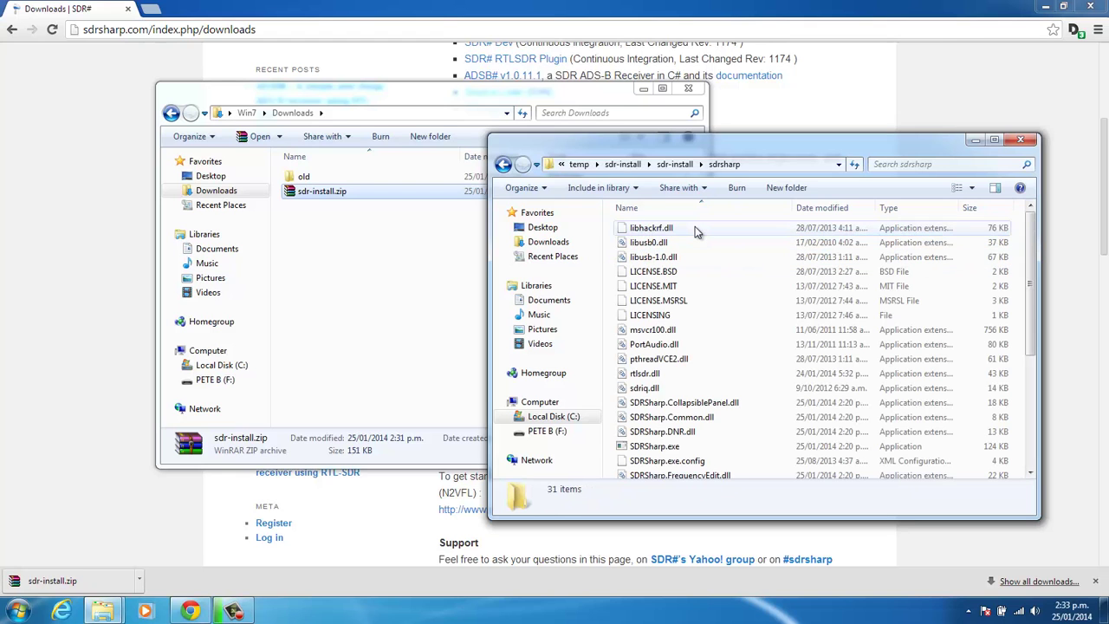
left_click(688, 89)
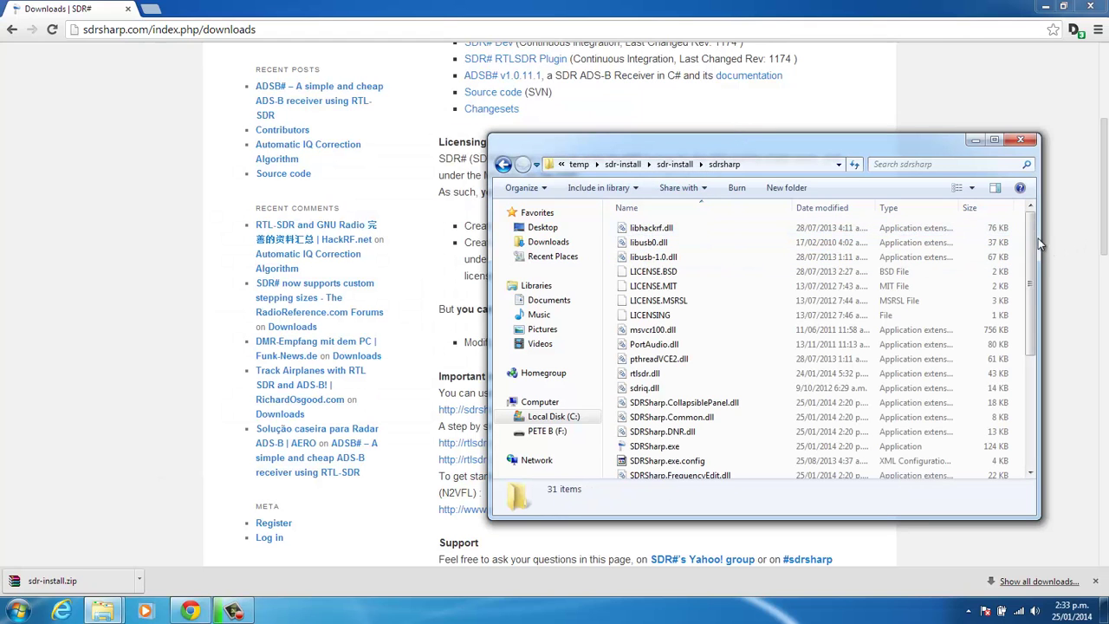
left_click_drag(1038, 241, 1047, 390)
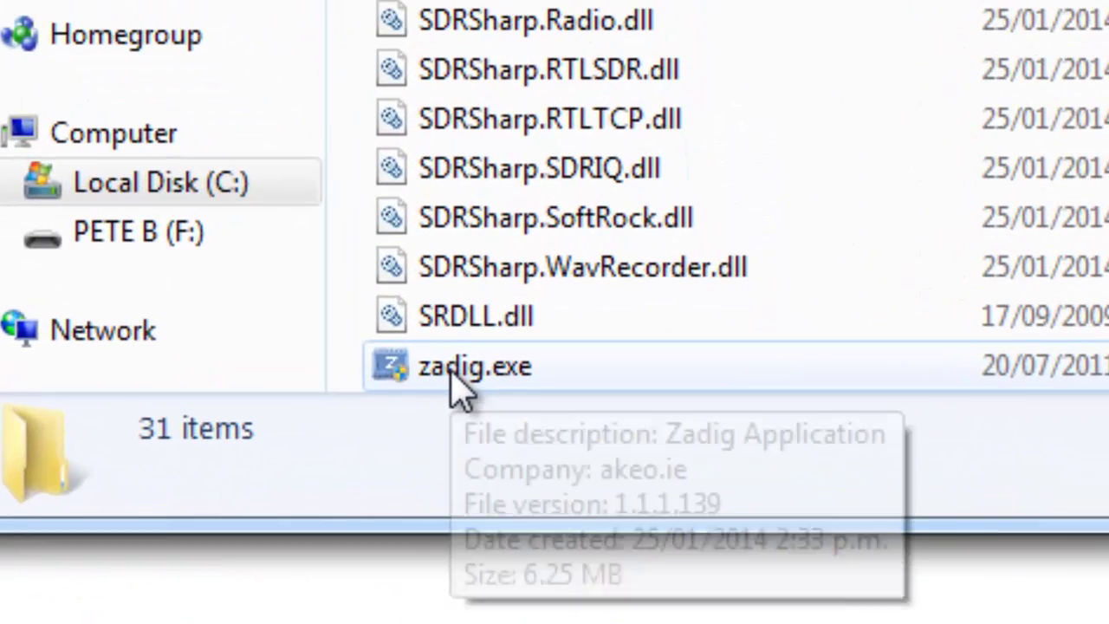
Step: Run zadig.exe as administrator and check the list of detected devices
right_click(454, 381)
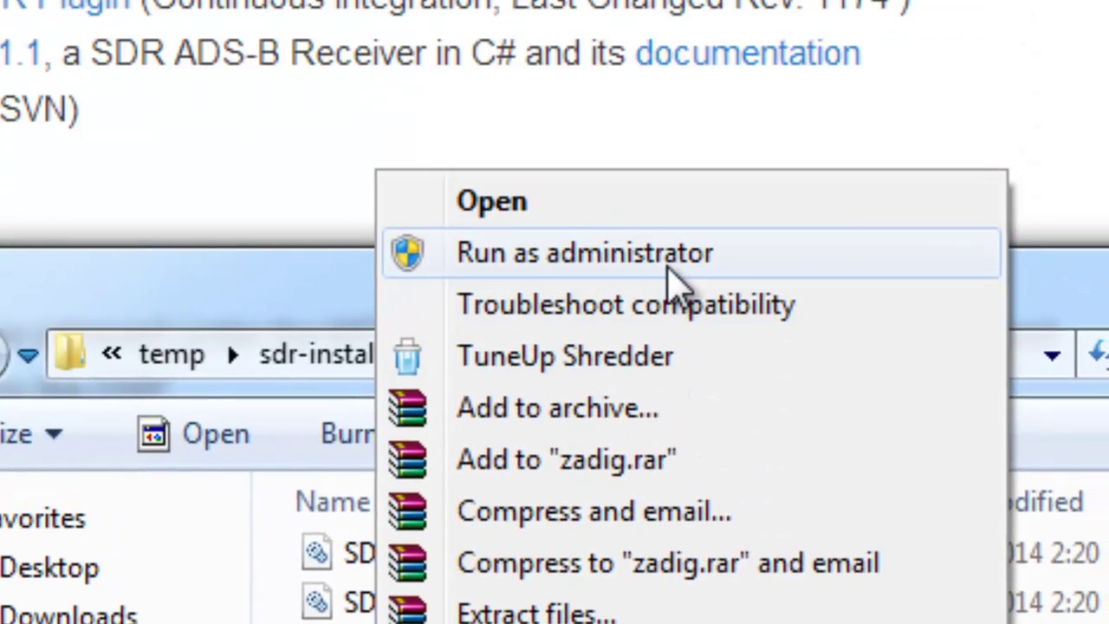
left_click(669, 266)
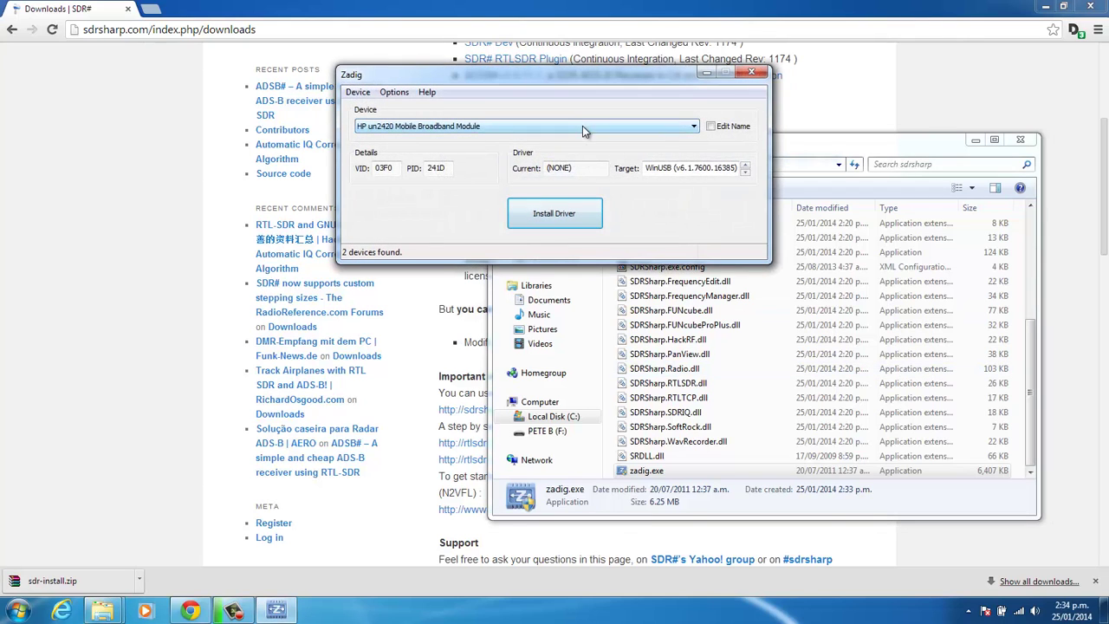
left_click(582, 125)
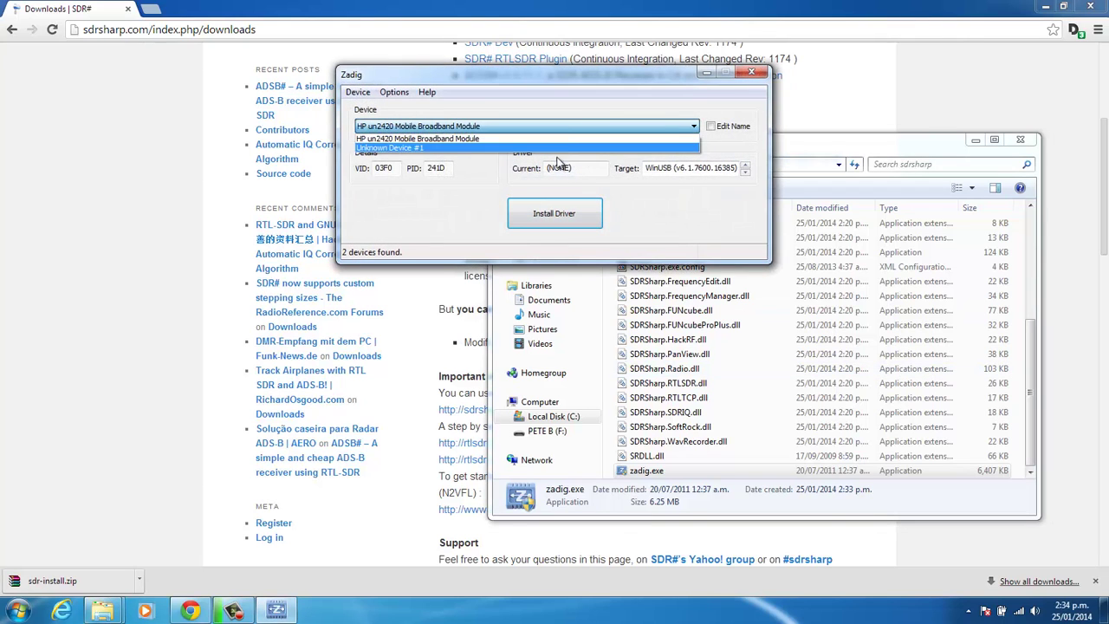
left_click(569, 115)
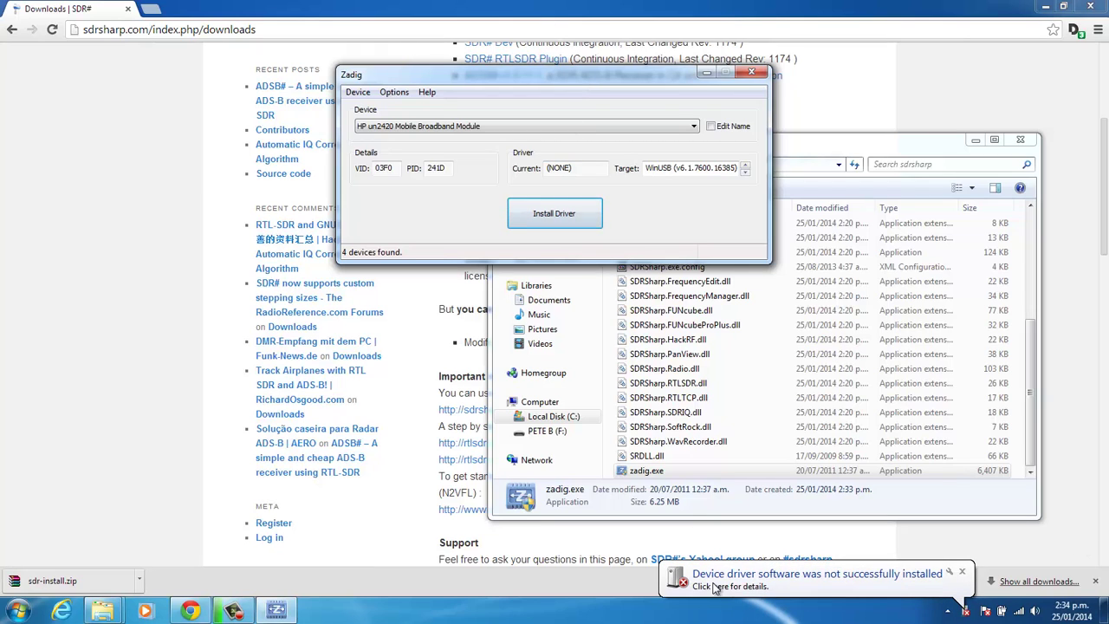
Step: Install the WinUSB driver on Bulk-In, Interface (Interface 0), accepting the unsigned-driver warning
left_click(962, 573)
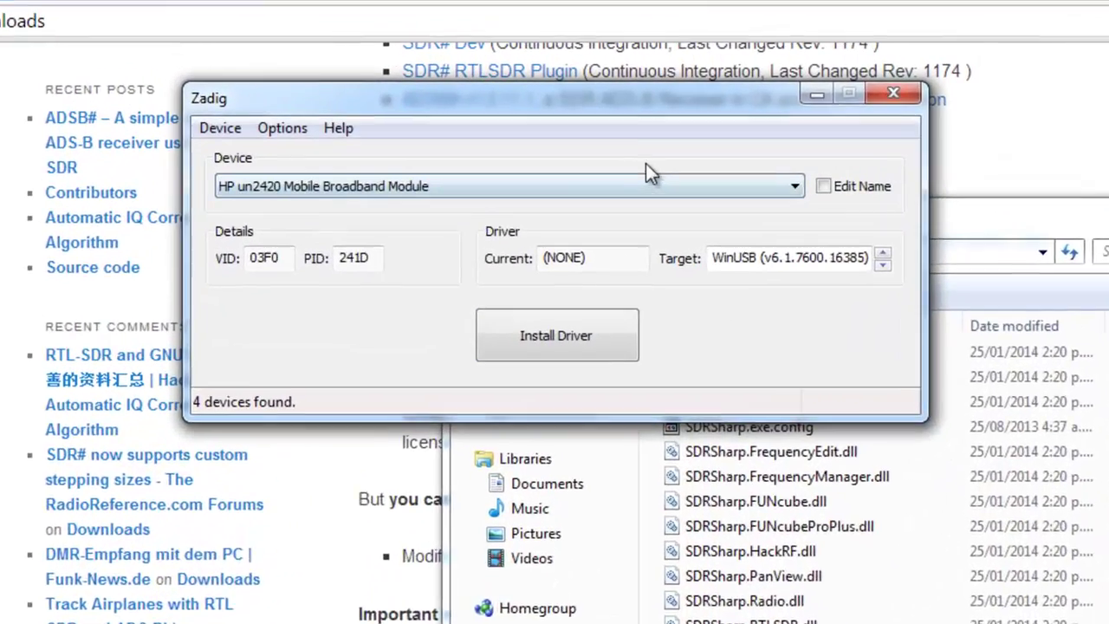
left_click(607, 125)
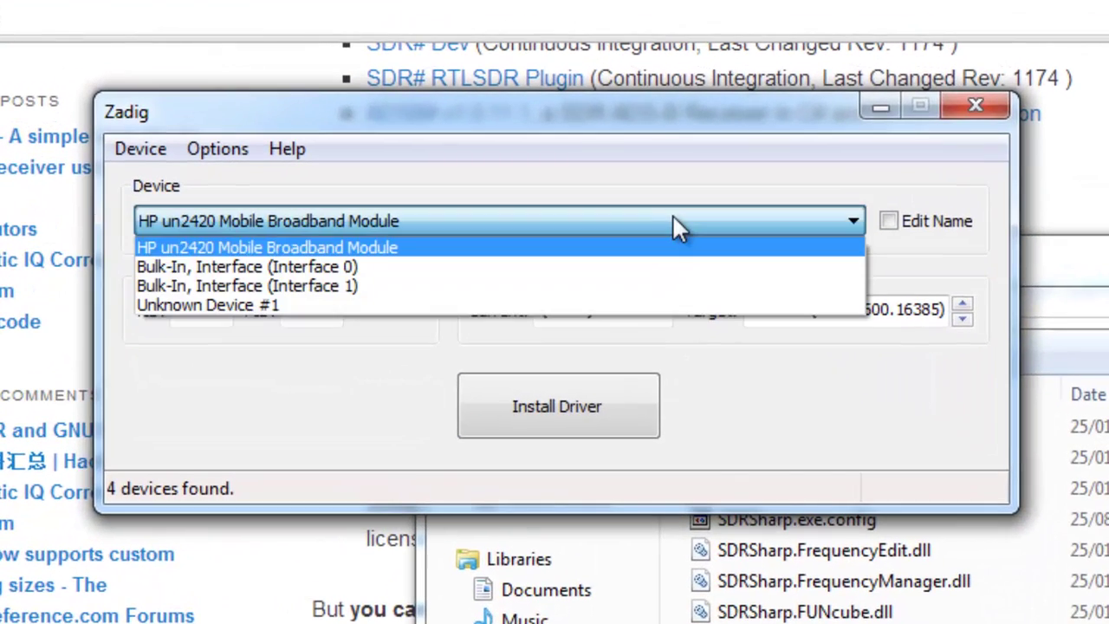
left_click(377, 266)
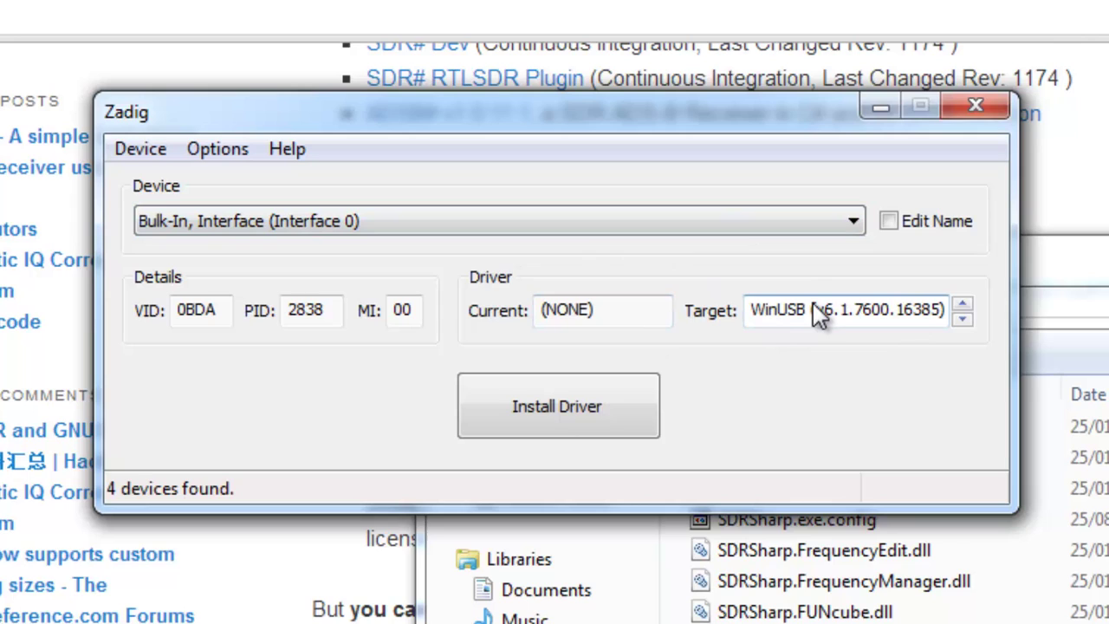
left_click(961, 306)
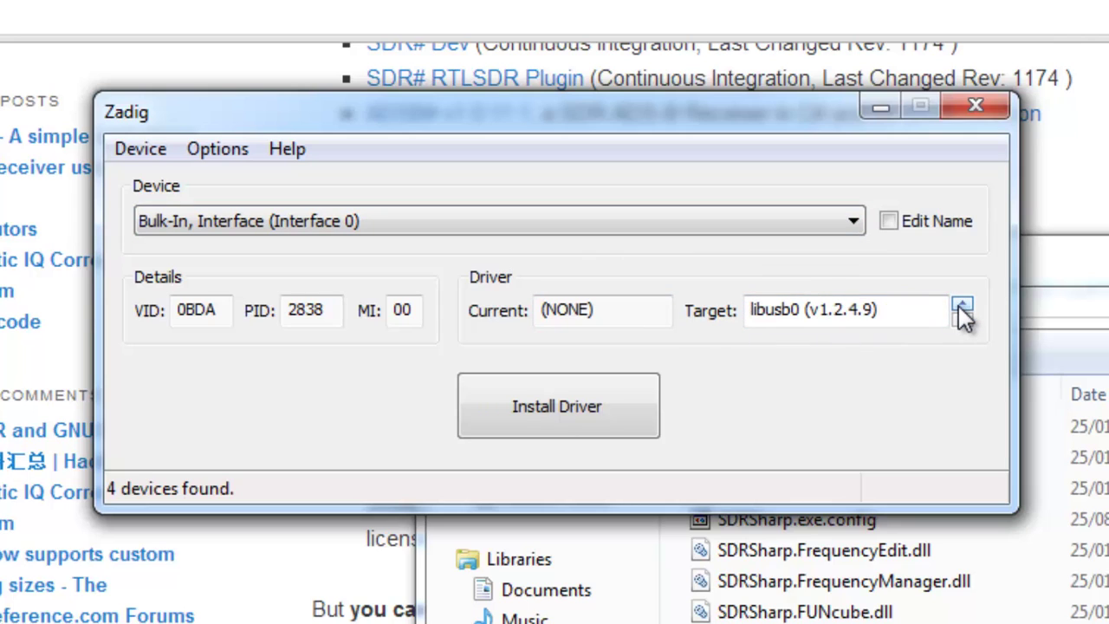
left_click(961, 305)
left_click(962, 306)
left_click(962, 306)
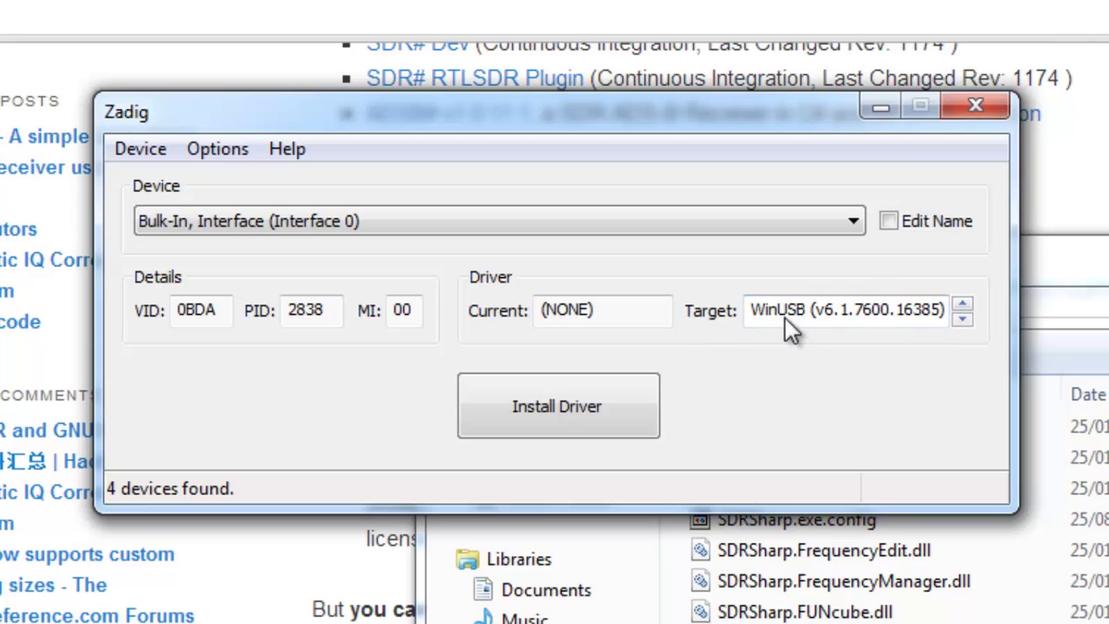
left_click(557, 406)
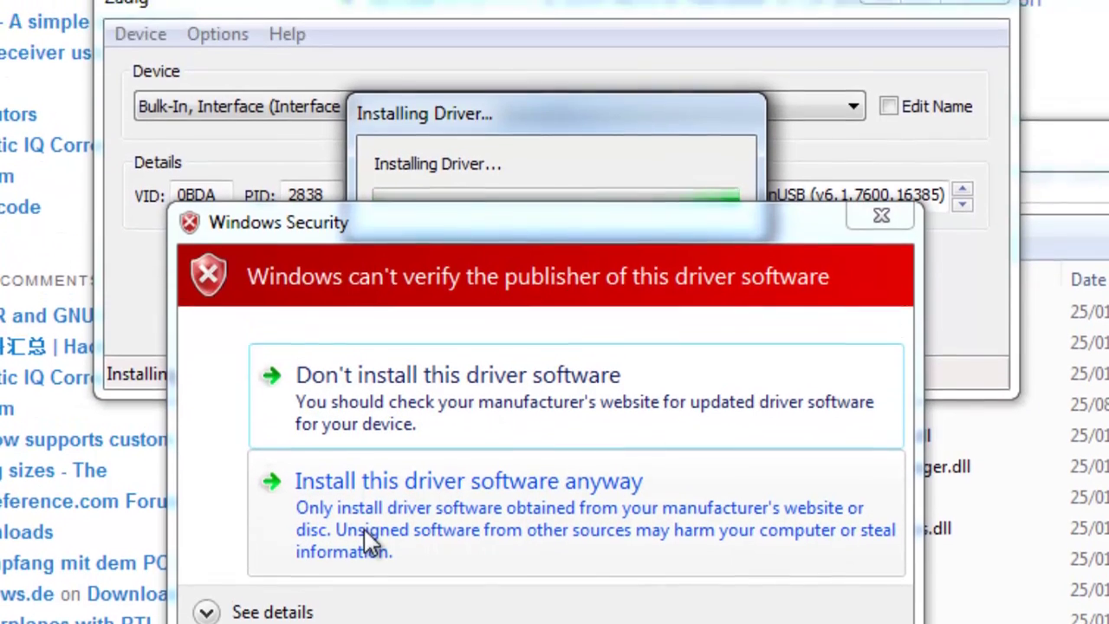
left_click(369, 475)
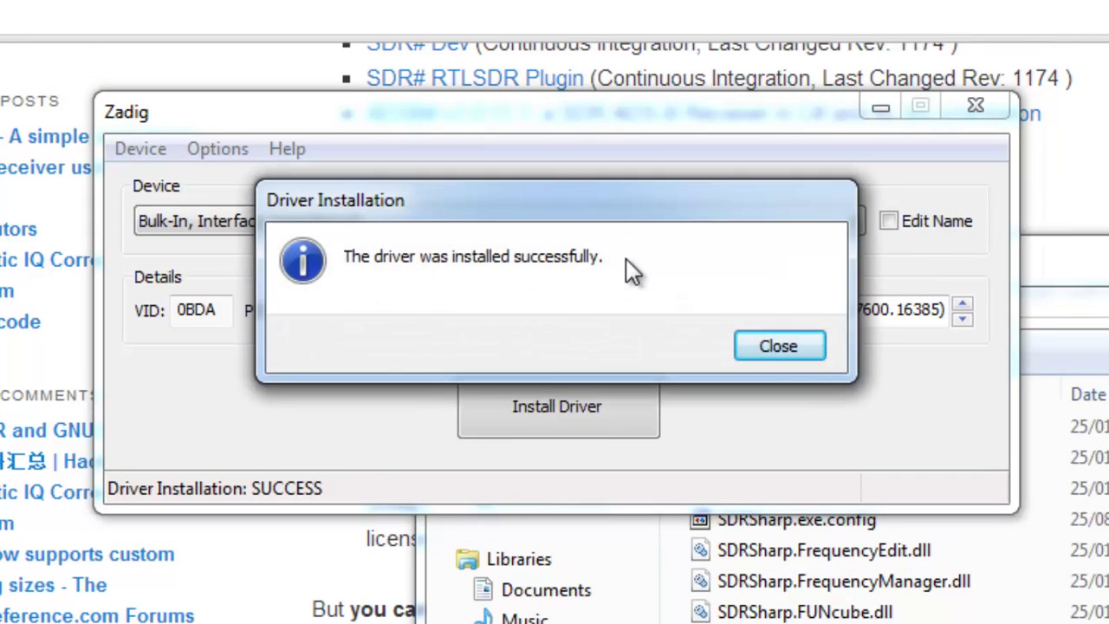
left_click(794, 355)
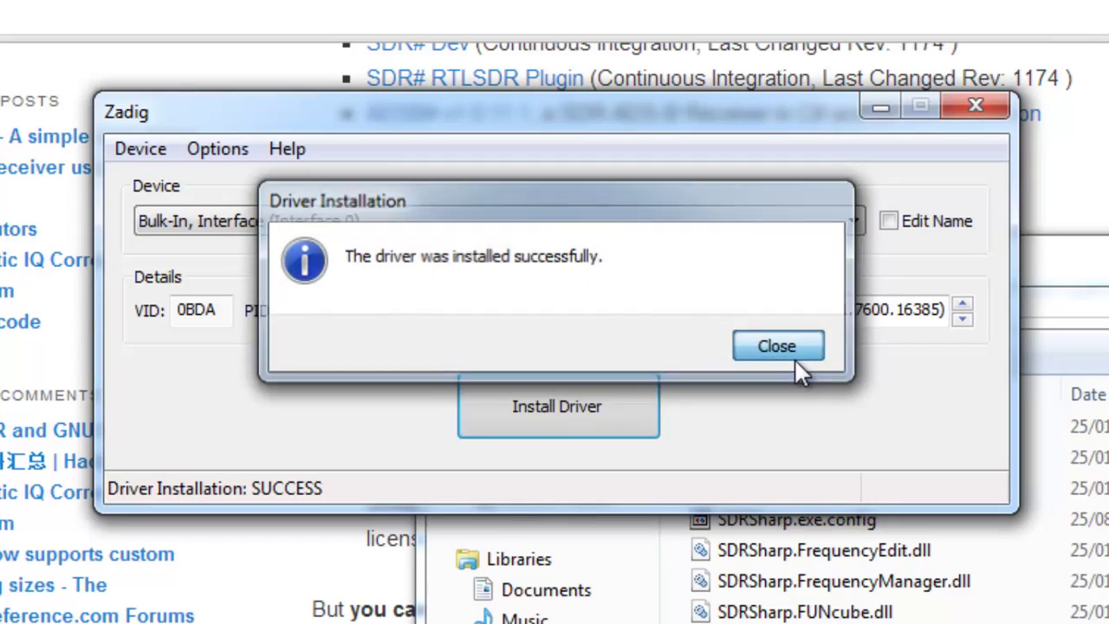
Step: Install WinUSB on Bulk-In, Interface (Interface 1), then close Zadig and select SDRSharp.exe
left_click(731, 221)
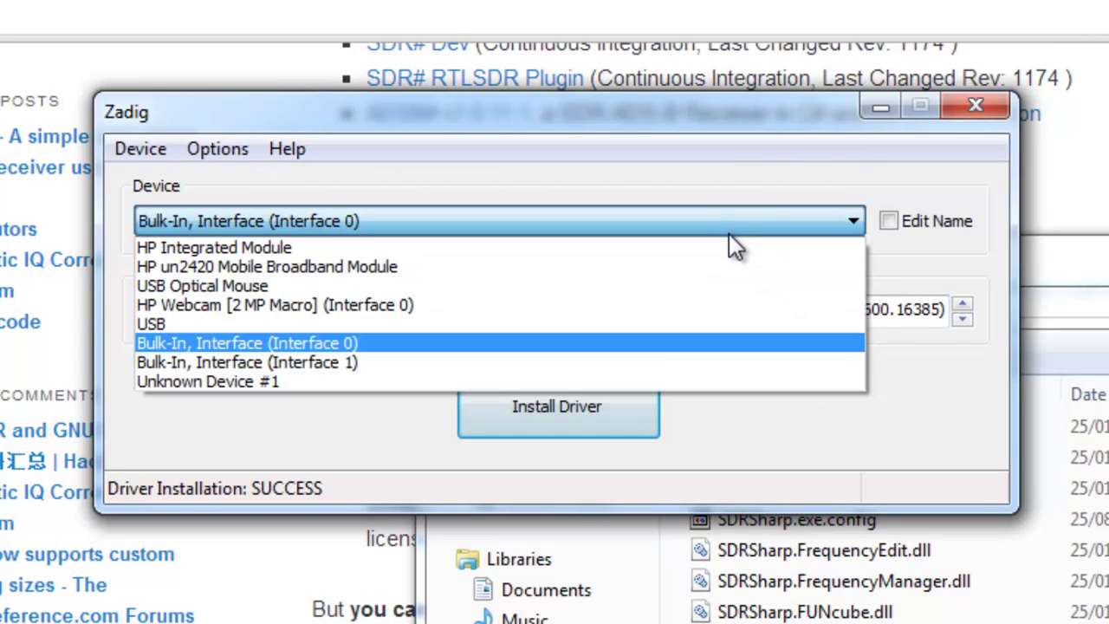
left_click(629, 362)
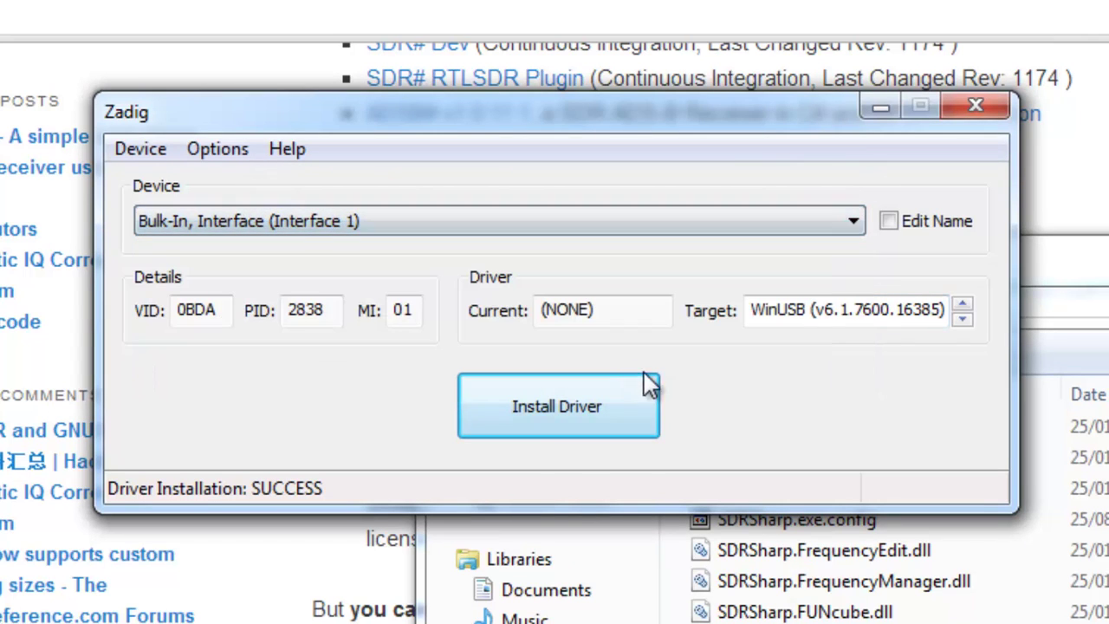
left_click(546, 407)
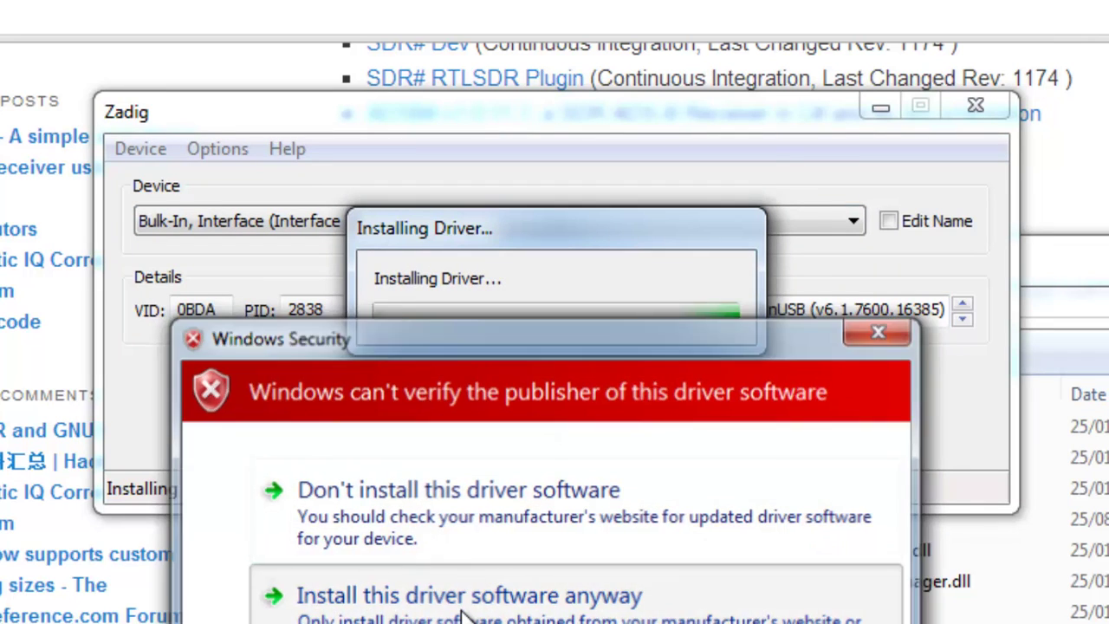
left_click(464, 614)
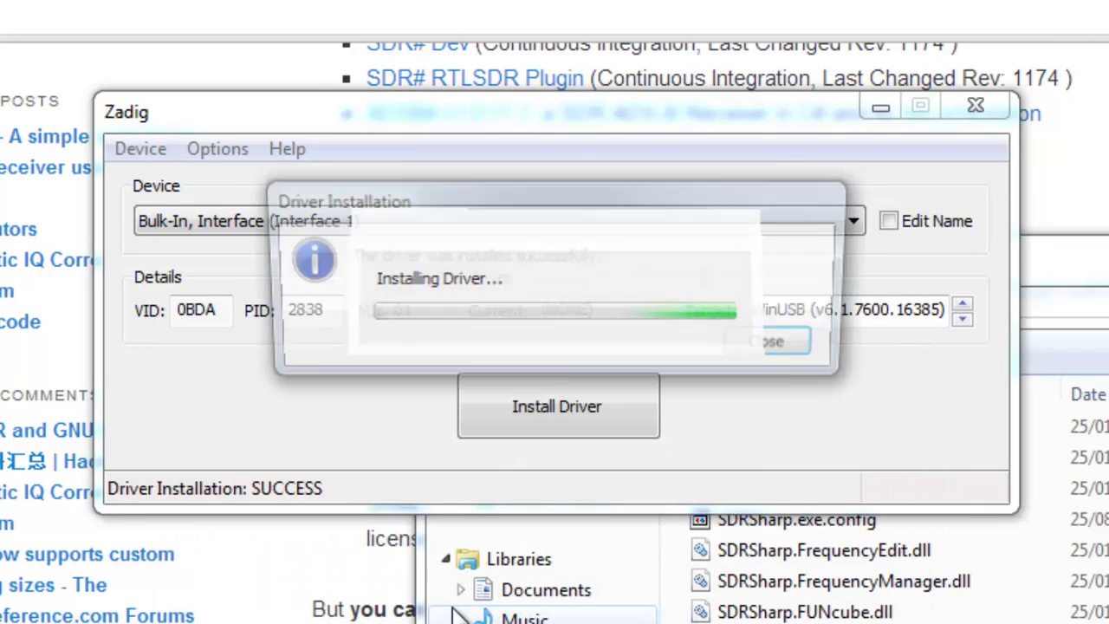
left_click(776, 342)
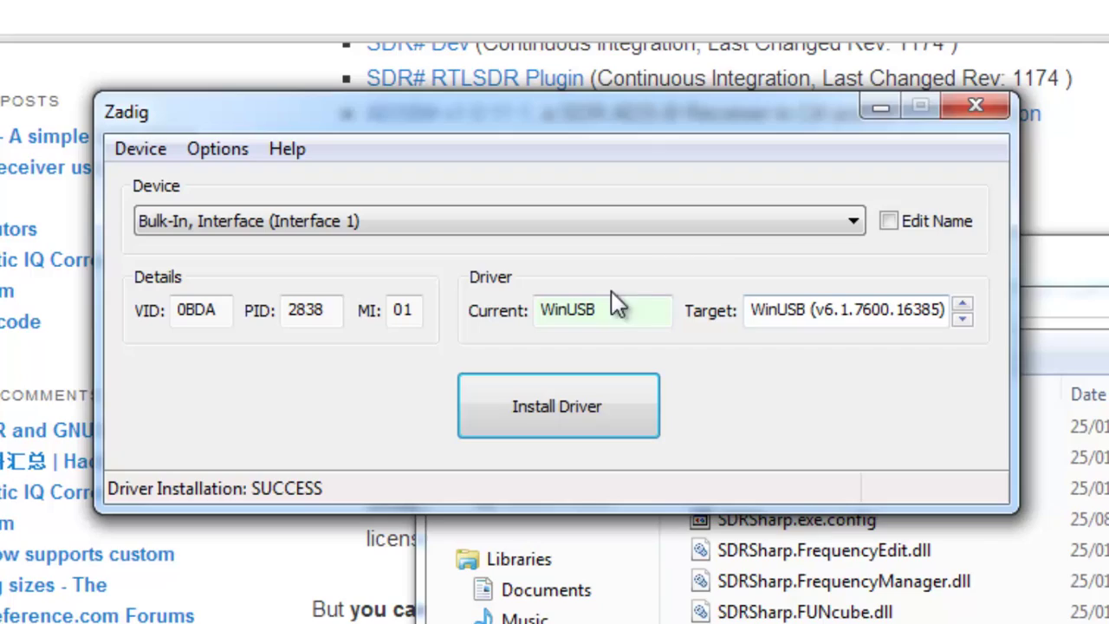
left_click(986, 112)
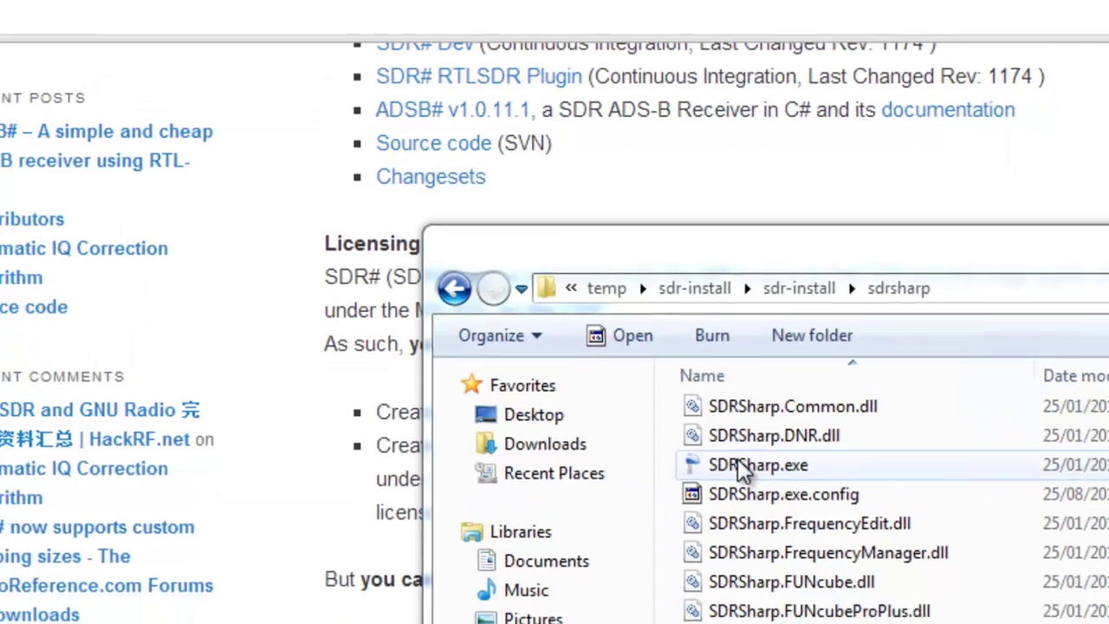
left_click(801, 488)
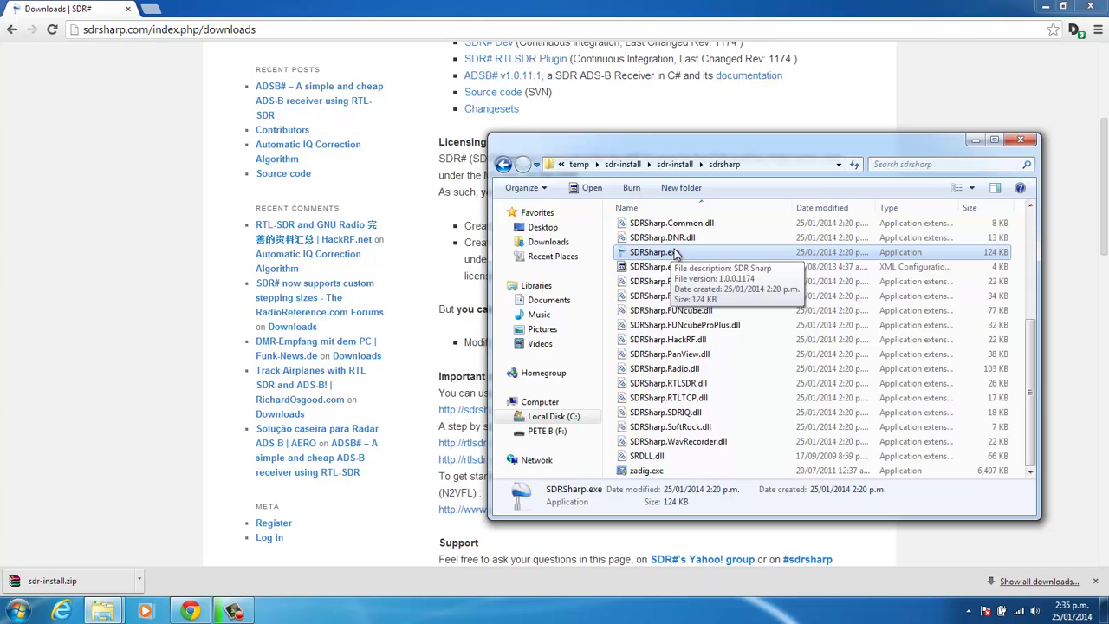
Step: Launch SDR# maximized, choose the RTL-SDR / USB source at 106 MHz and press Play
double_click(676, 252)
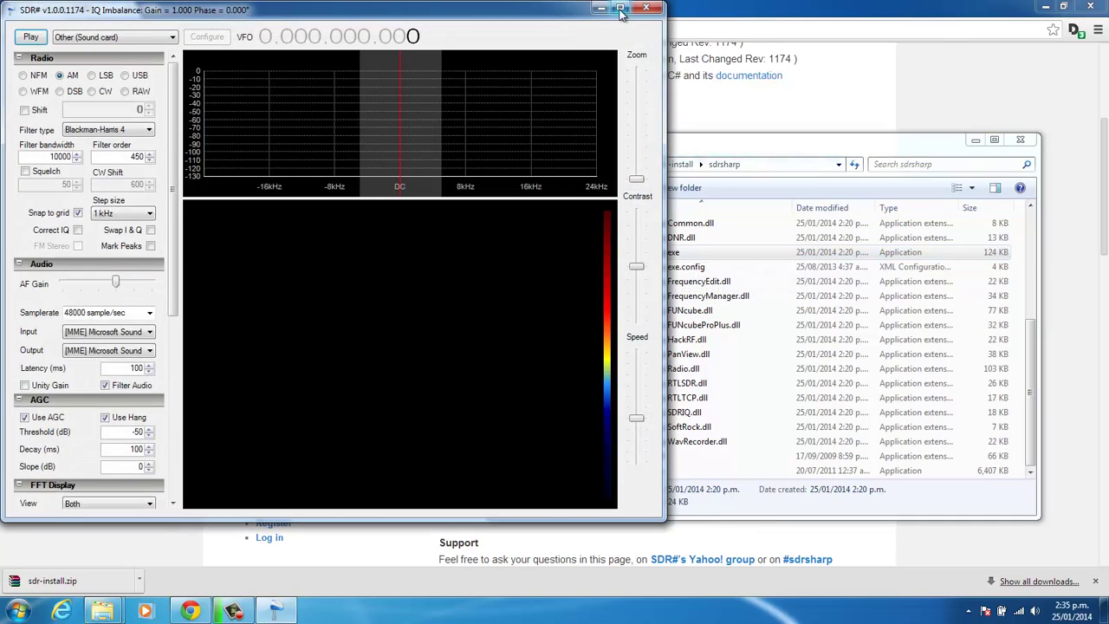
left_click(620, 9)
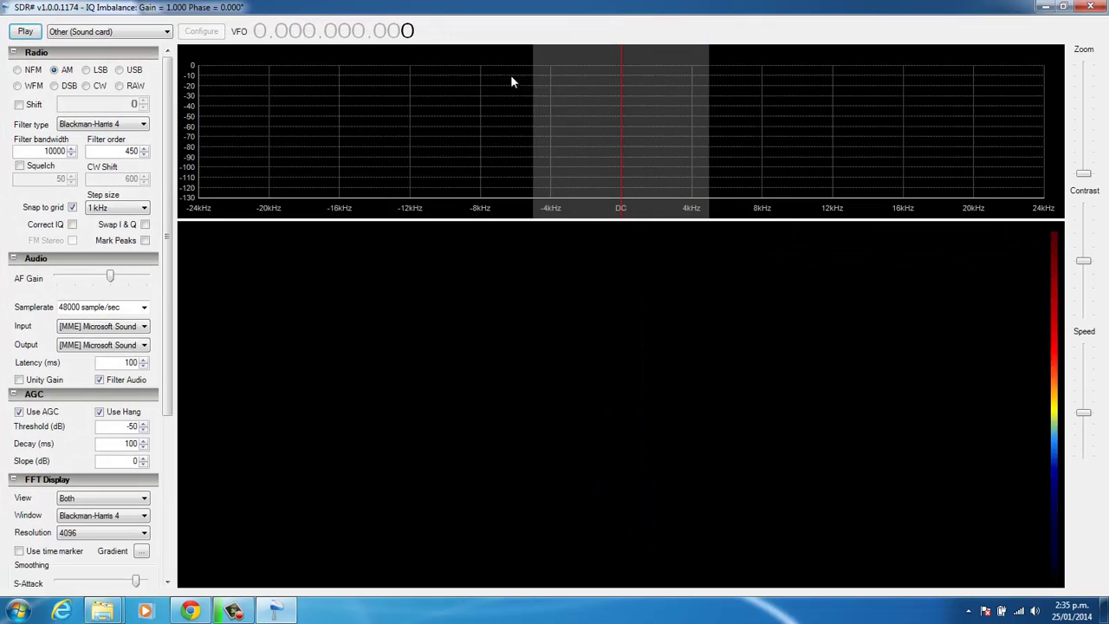
left_click(96, 28)
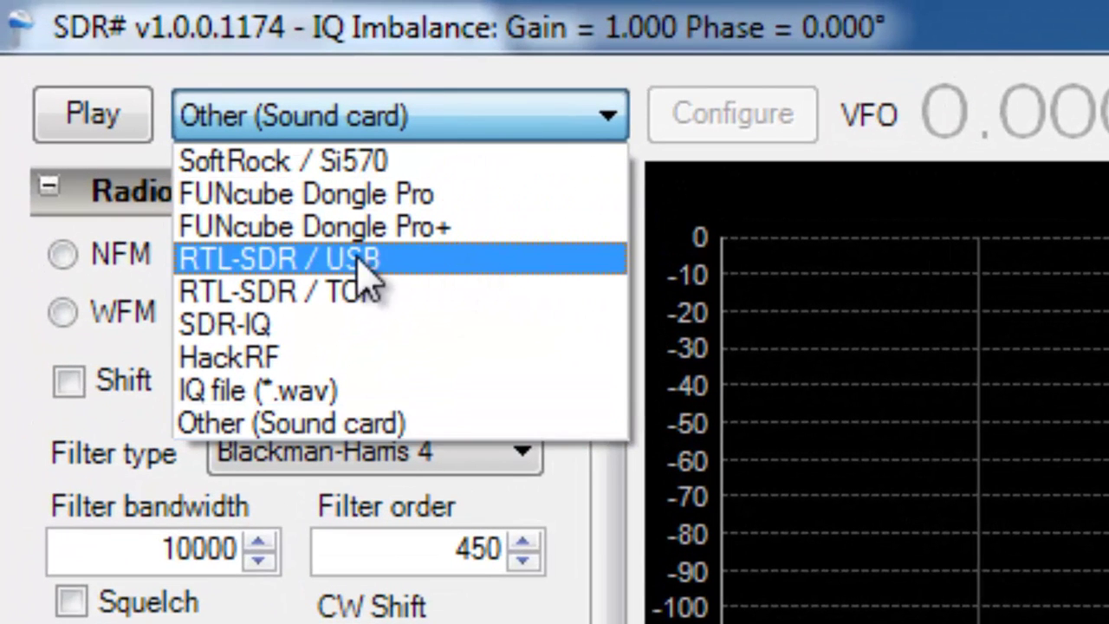
left_click(317, 282)
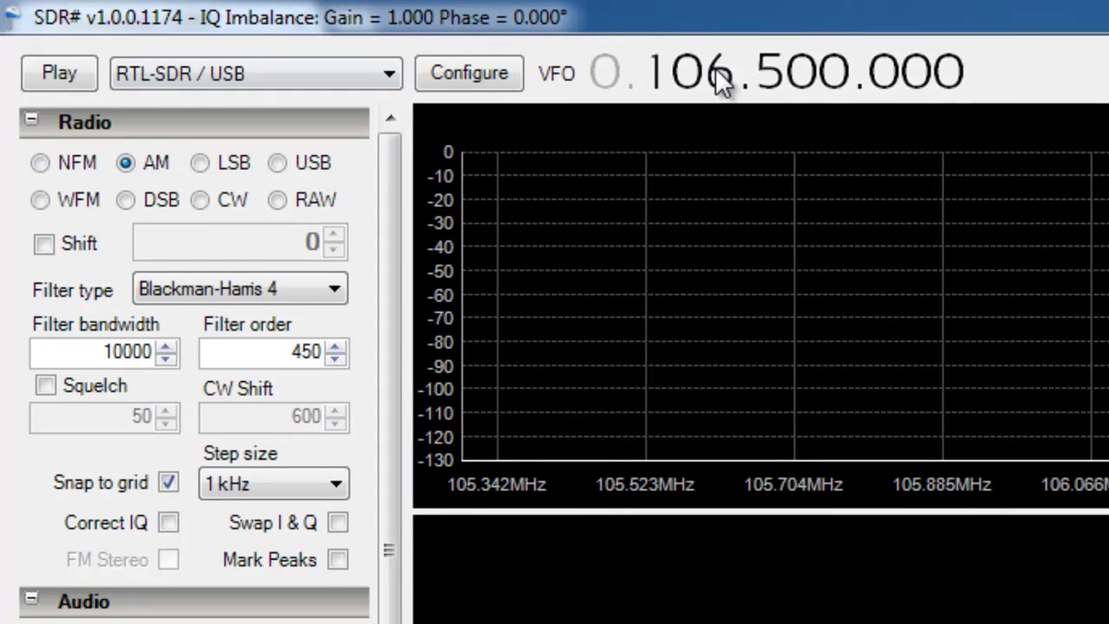
left_click(724, 82)
left_click(730, 70)
left_click(71, 77)
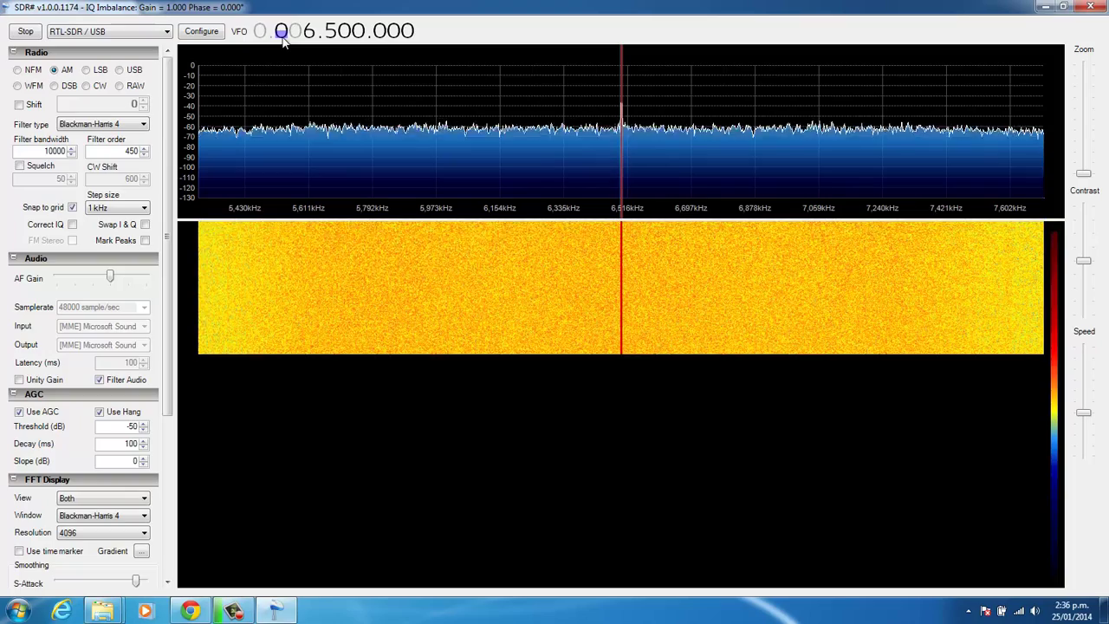
Step: Scroll the VFO MHz digit into the FM band and tune to the 98.8 MHz signal peak
scroll(289, 35, "down", 1)
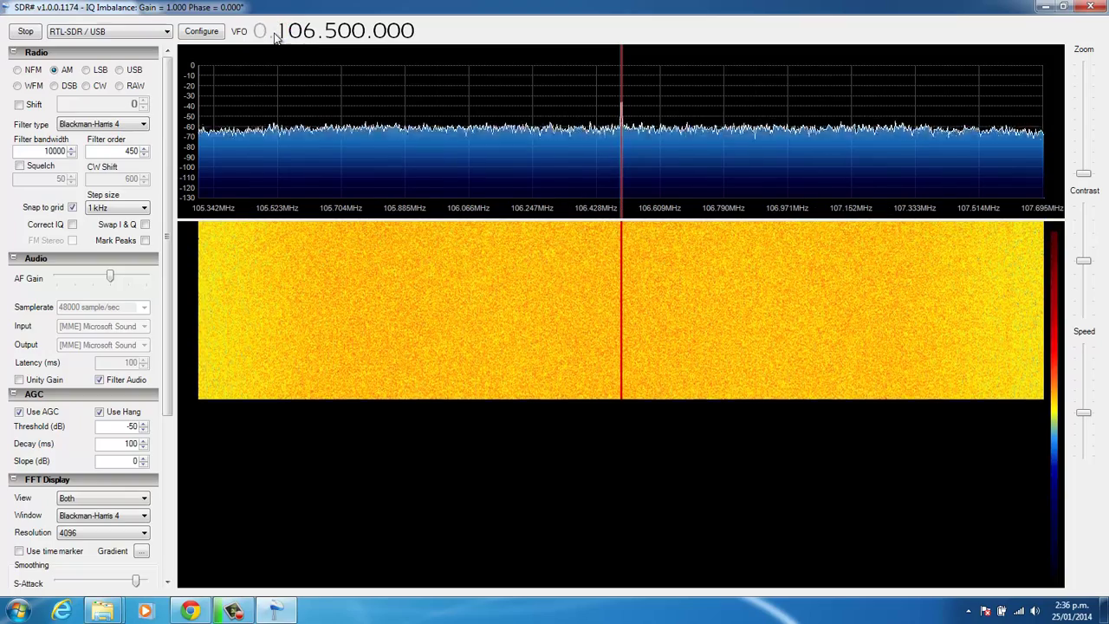
scroll(295, 31, "up", 9)
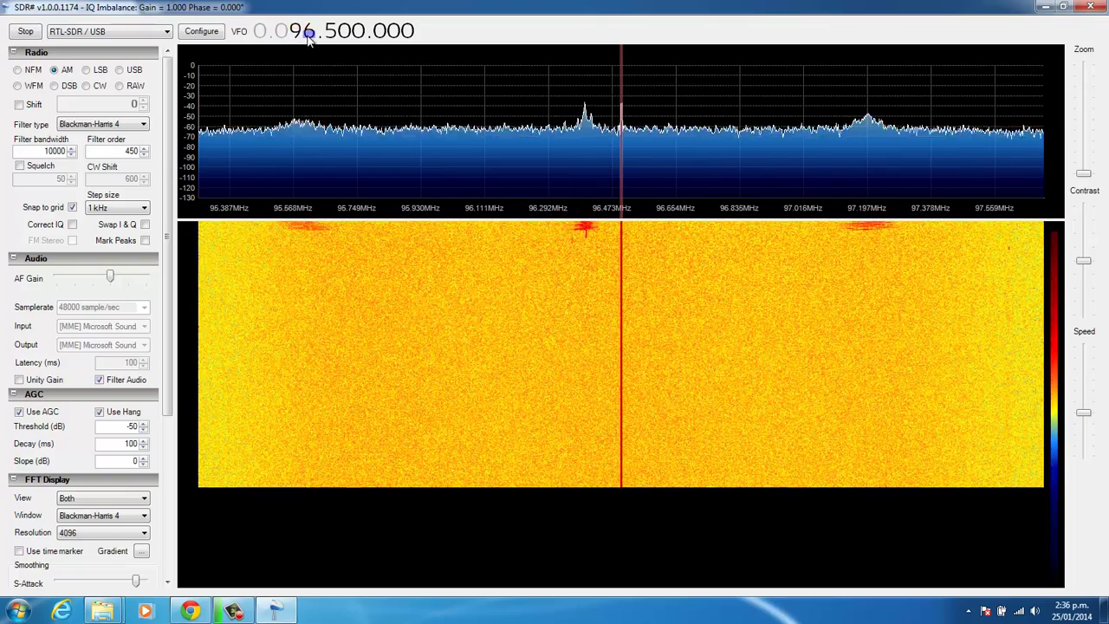
scroll(307, 35, "down", 1)
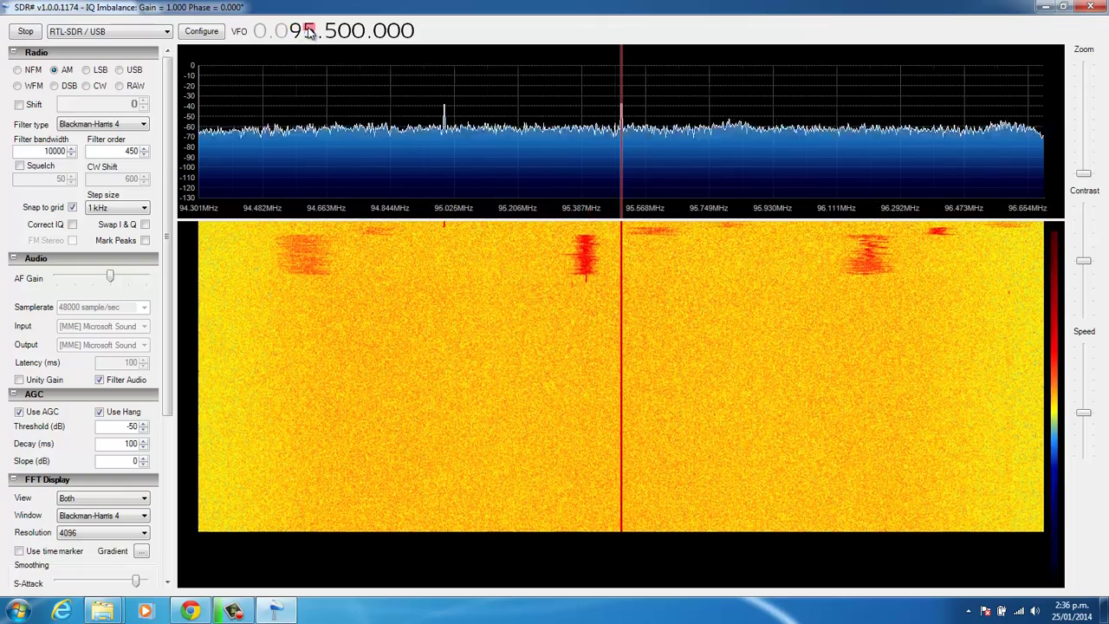
scroll(307, 34, "up", 3)
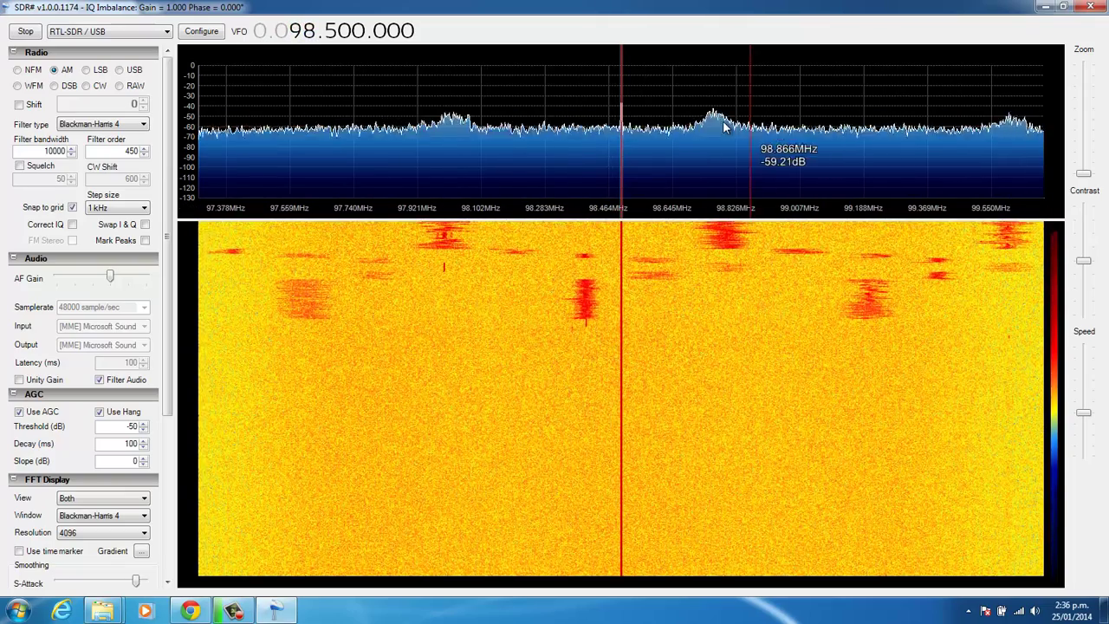
scroll(720, 137, "down", 6)
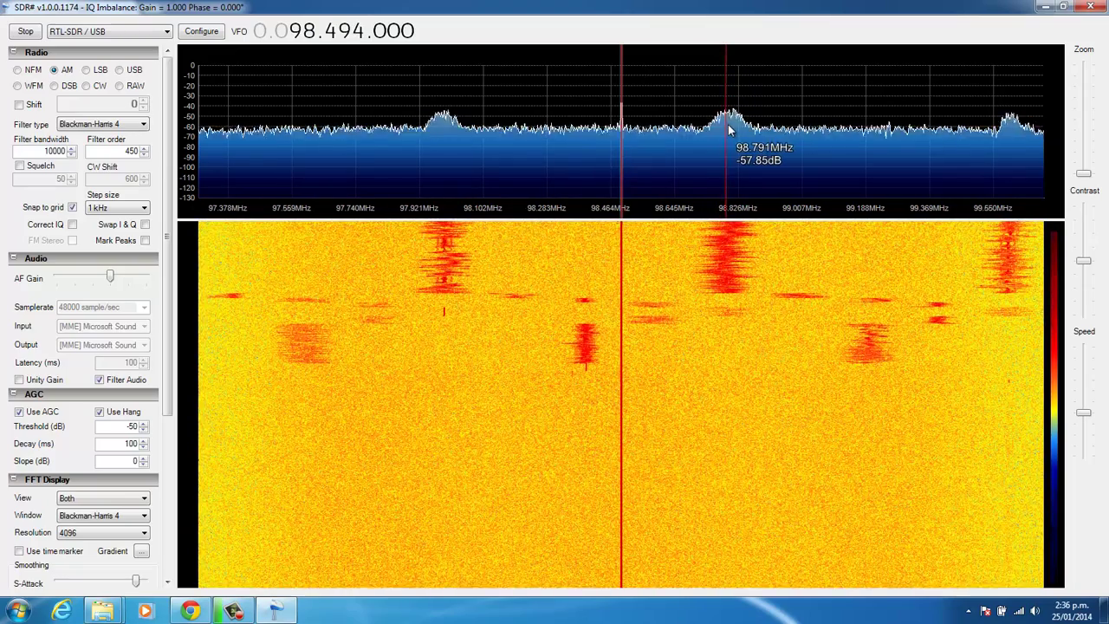
left_click(728, 130)
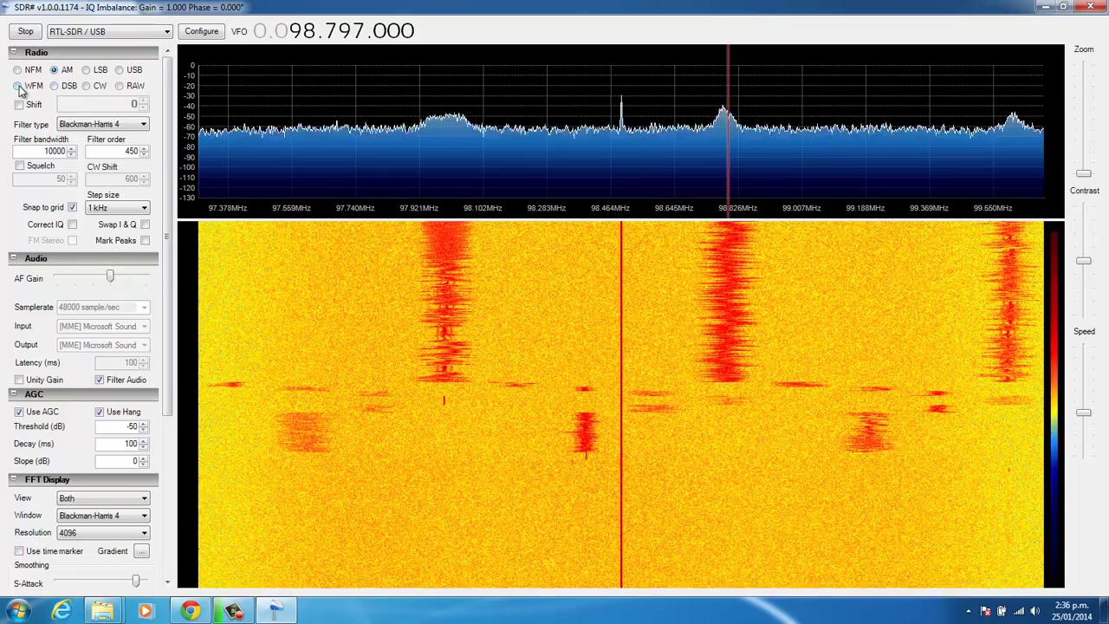
Step: Switch to WFM, tune the 98.0, 99.6 and 99.2 MHz stations, then stop reception
left_click(17, 86)
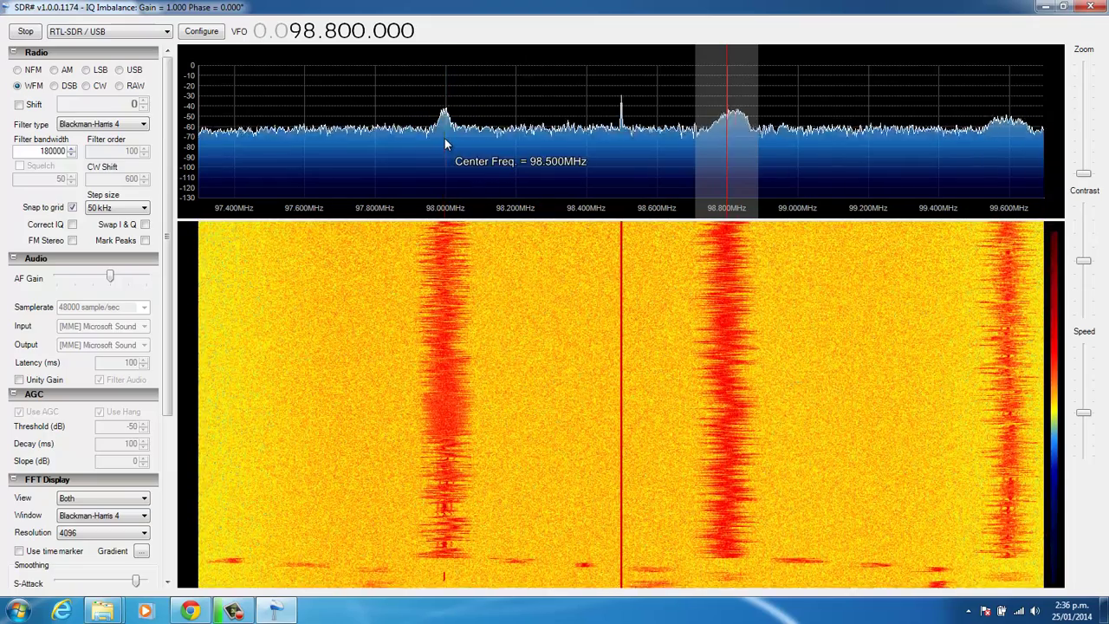
left_click(445, 138)
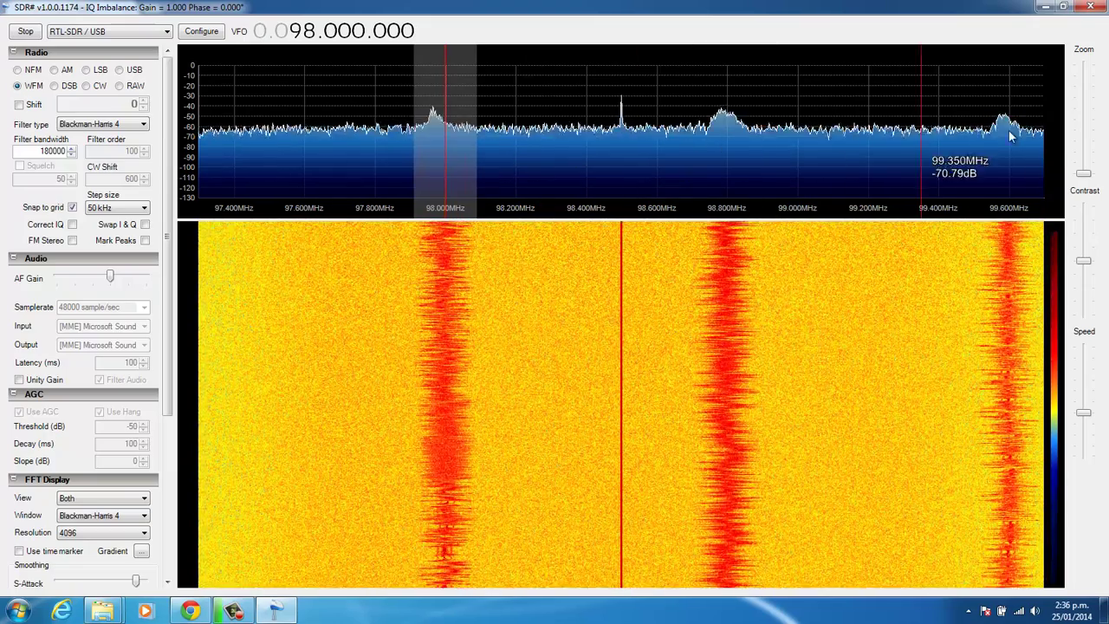
left_click(1011, 132)
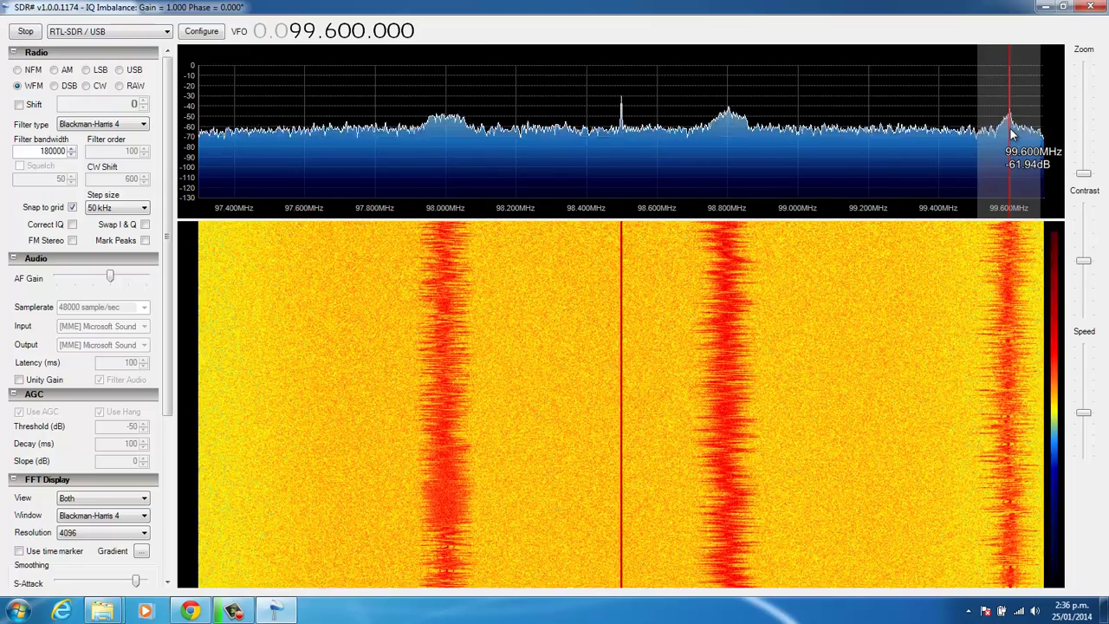
left_click(863, 134)
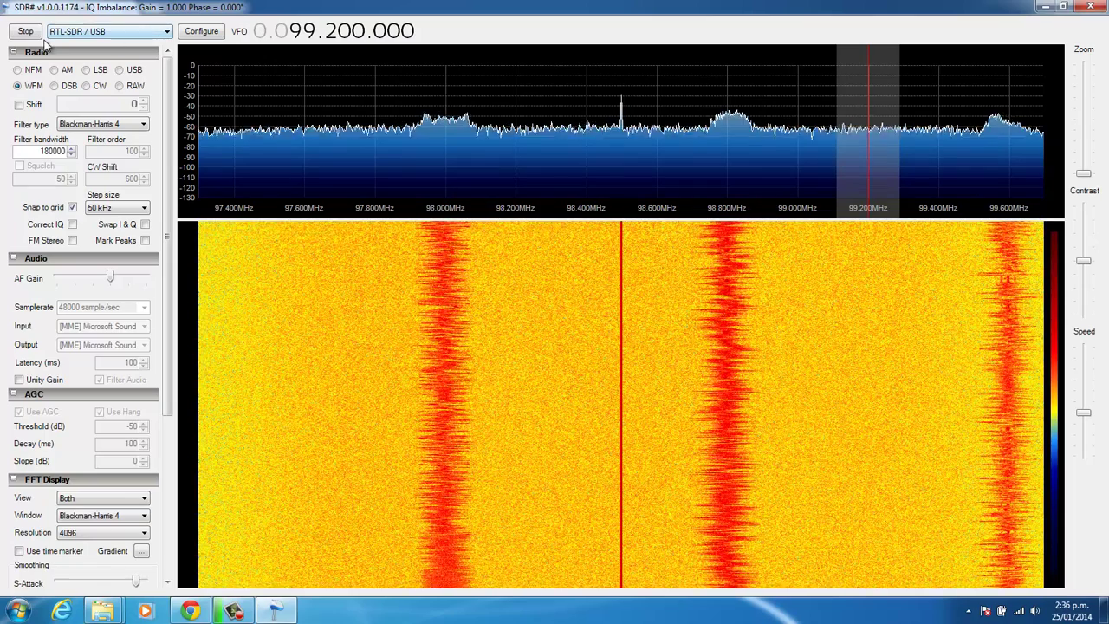
left_click(25, 31)
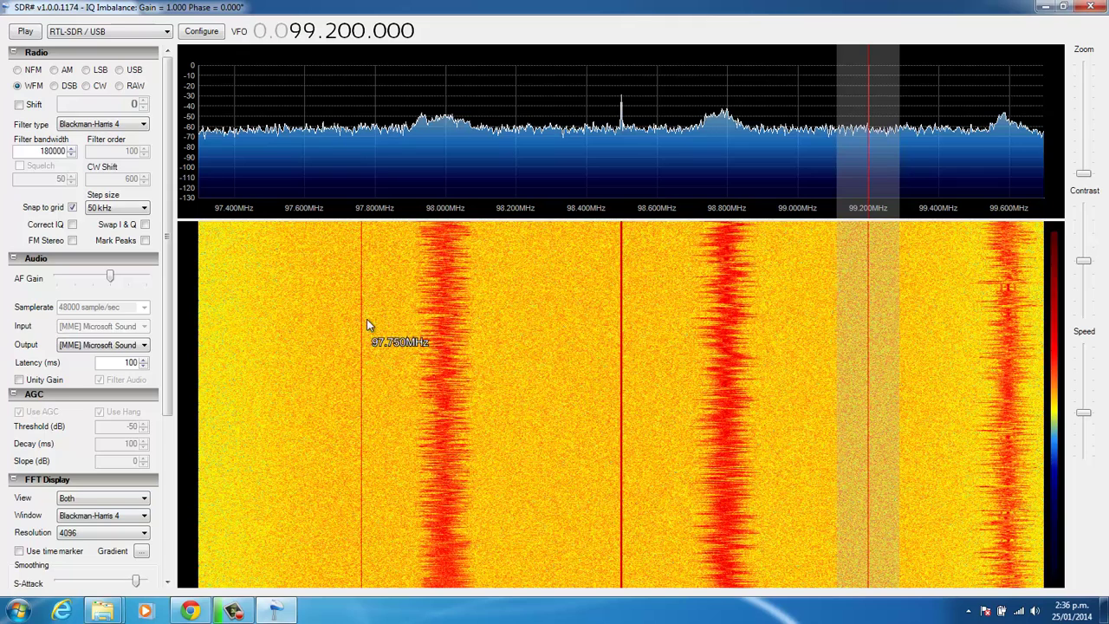
Step: Close SDR# and its folder window, then search the web for hdsdr in a new tab
left_click(1091, 7)
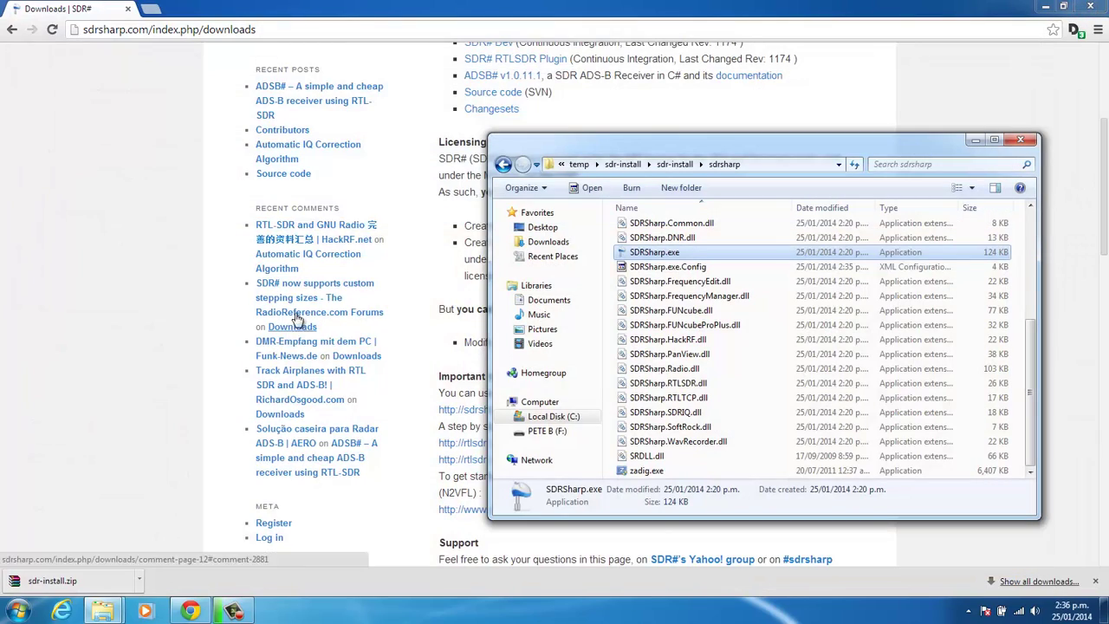
left_click(1020, 140)
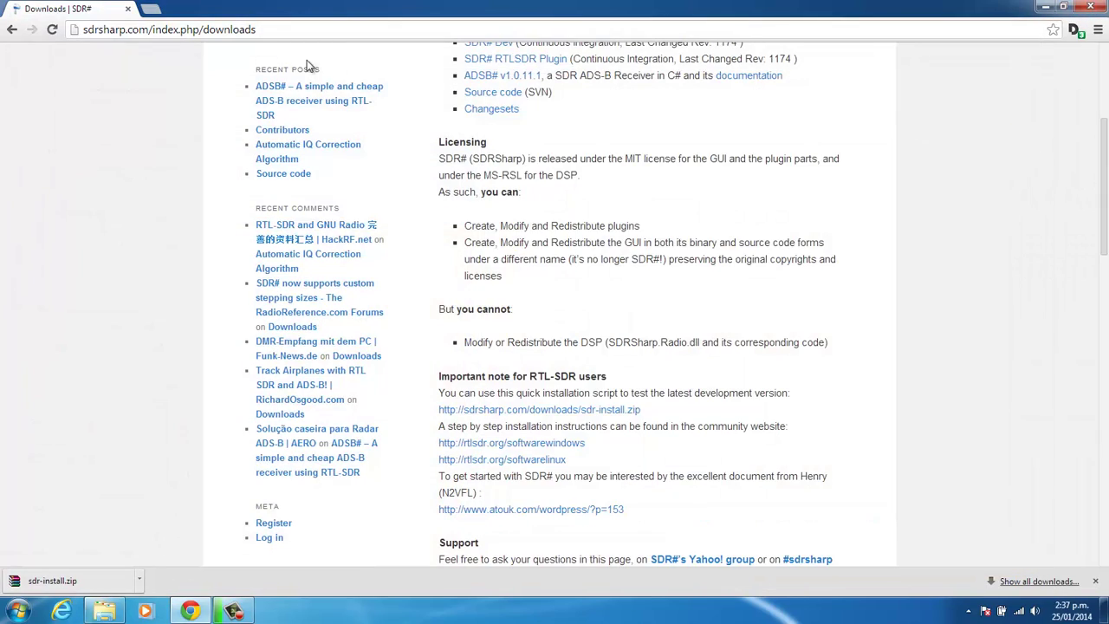
left_click(154, 9)
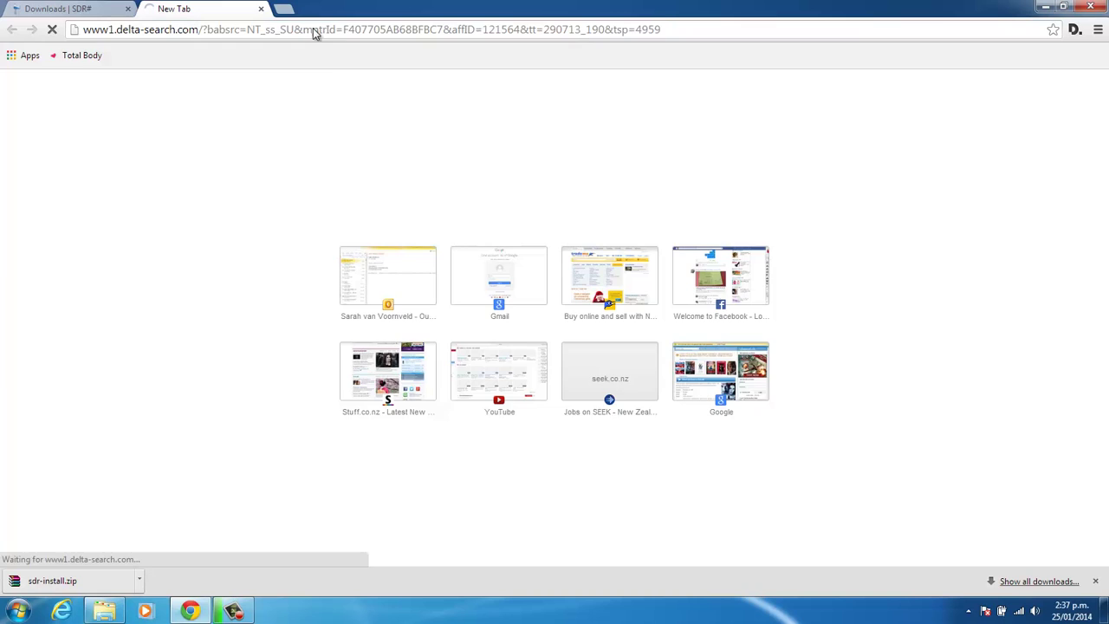
double_click(317, 29)
left_click(438, 30)
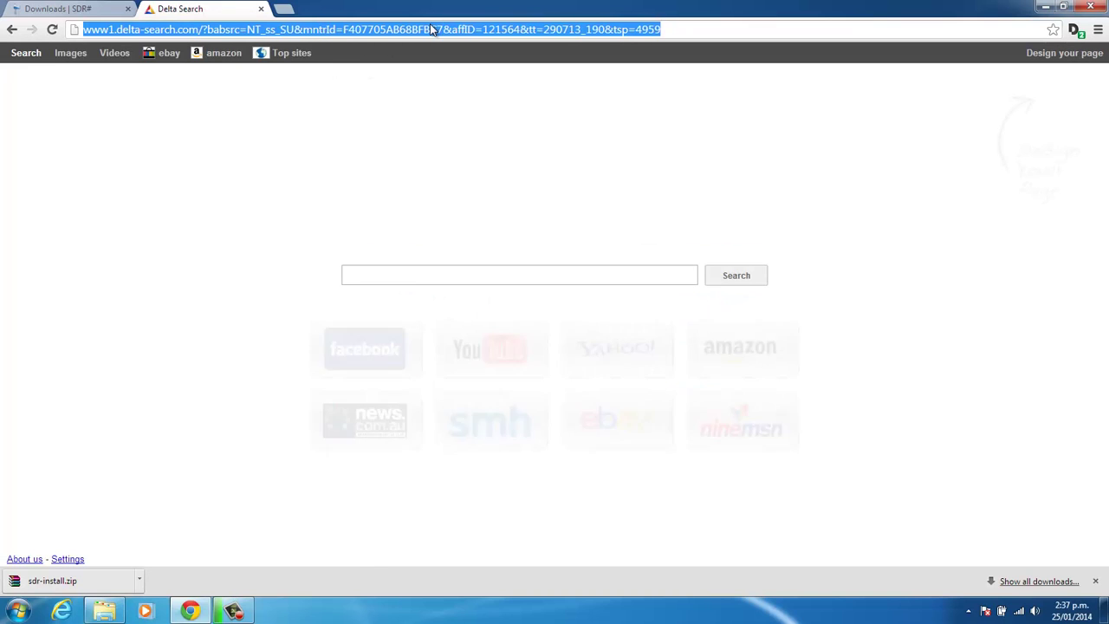
type("hdsd")
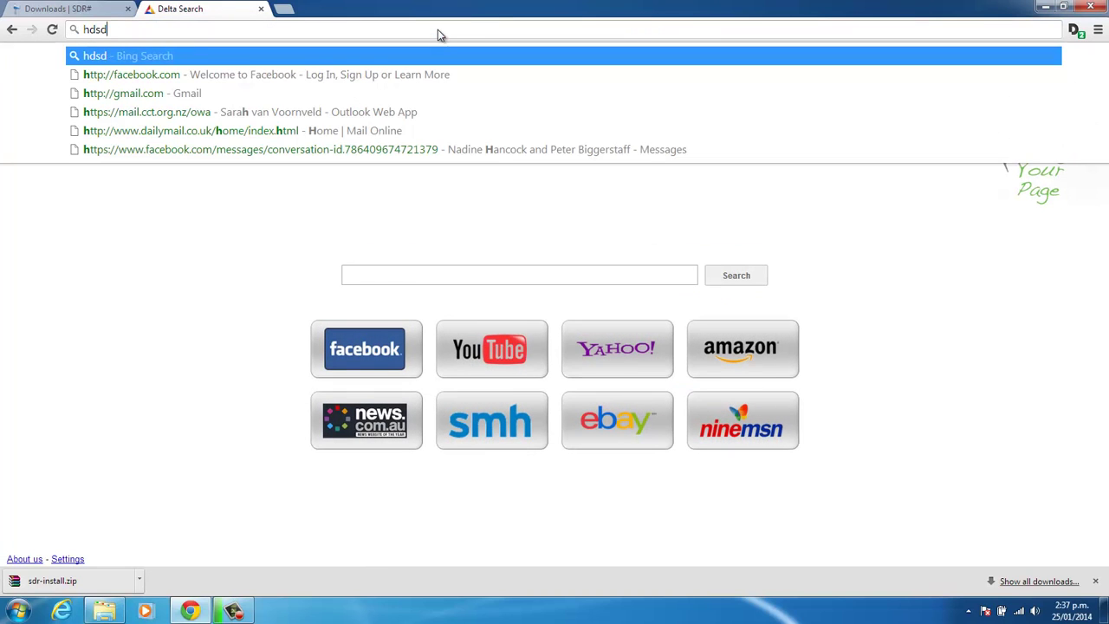
type("r")
key("Return")
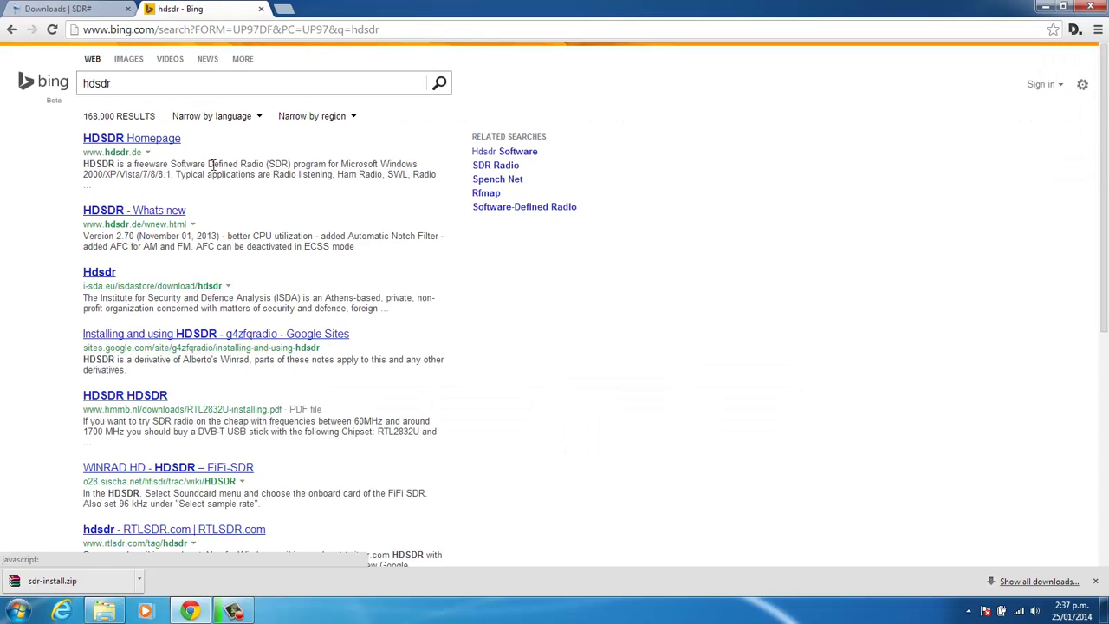
Step: Open the HDSDR Homepage result and download the HDSDR_install.exe installer
left_click(134, 140)
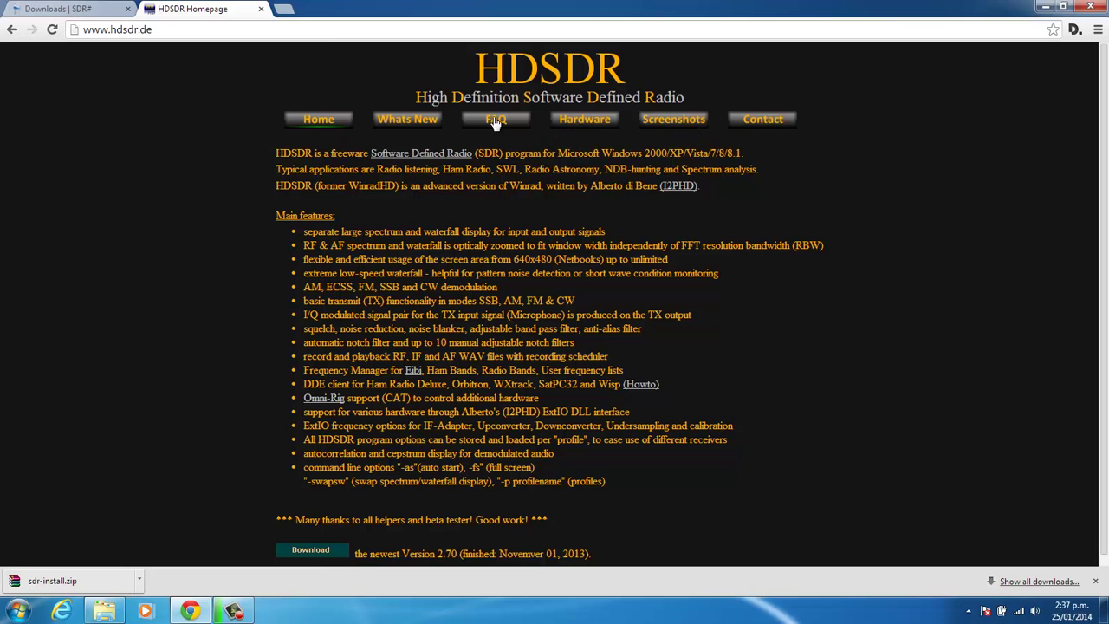
scroll(596, 126, "down", 1)
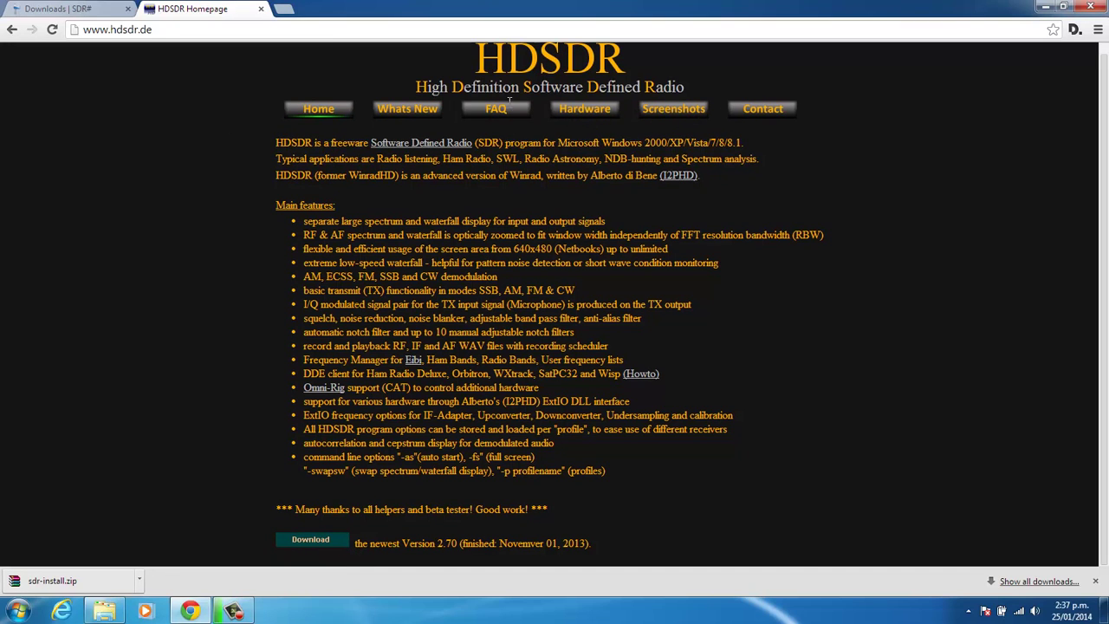
left_click(305, 544)
scroll(584, 501, "up", 1)
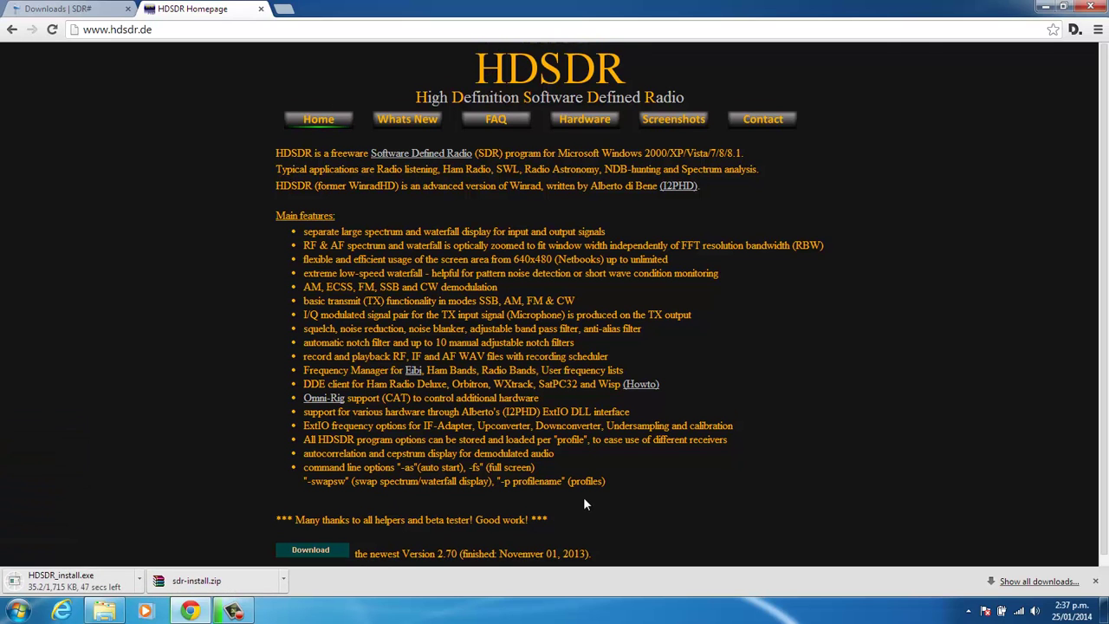
Step: Open the HDSDR supported hardware page and find the RTLSDR (DVB-T/DAB with RTL2832) row
left_click(594, 118)
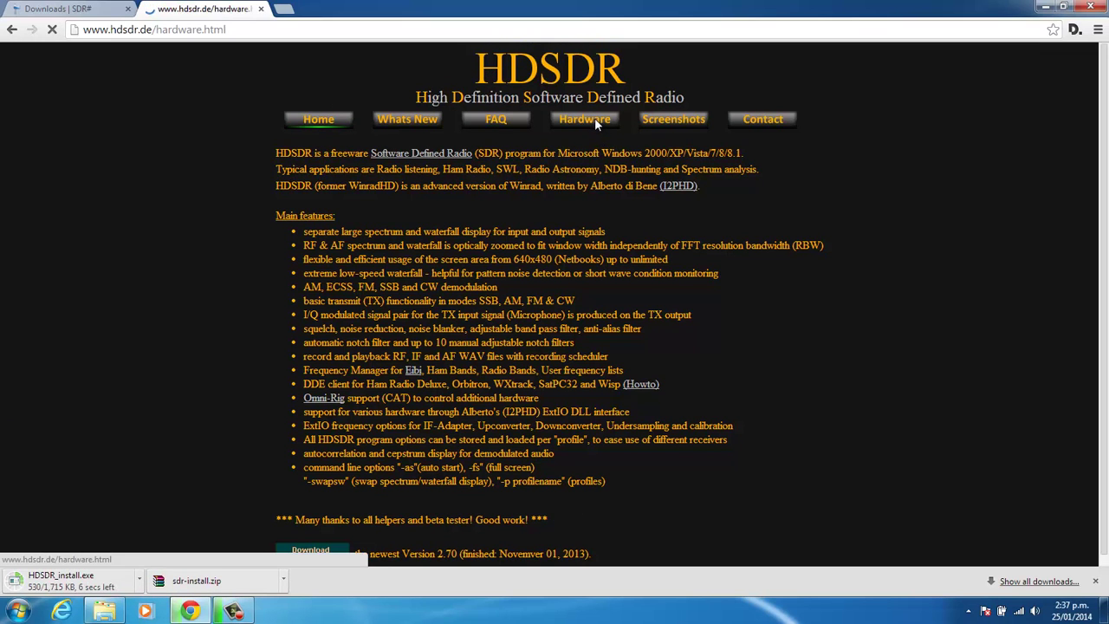
scroll(530, 276, "down", 3)
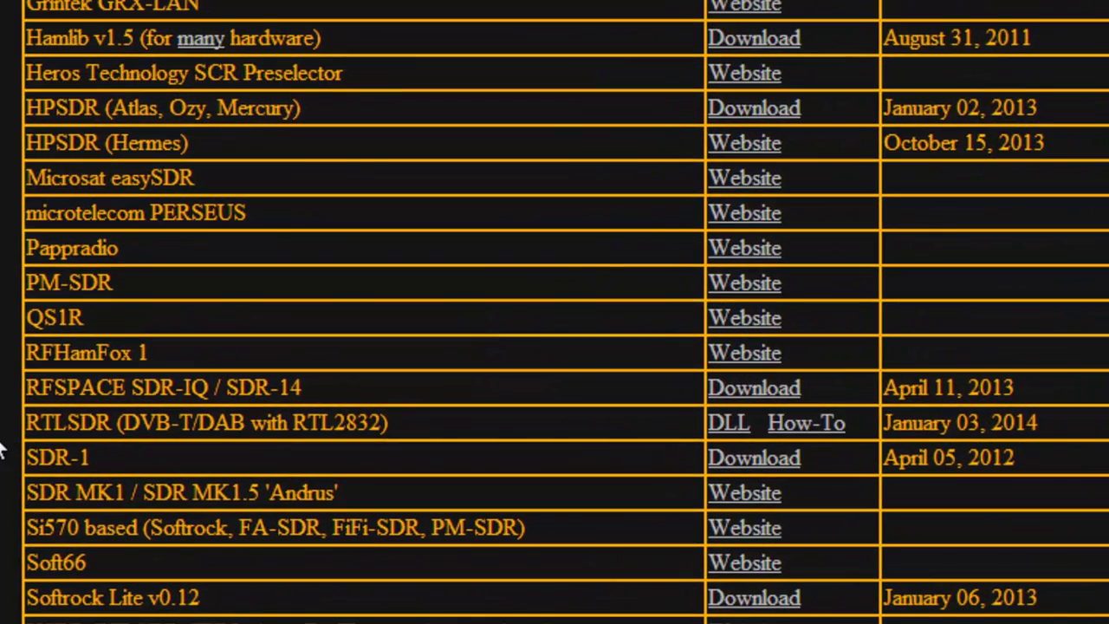
left_click_drag(53, 431, 543, 433)
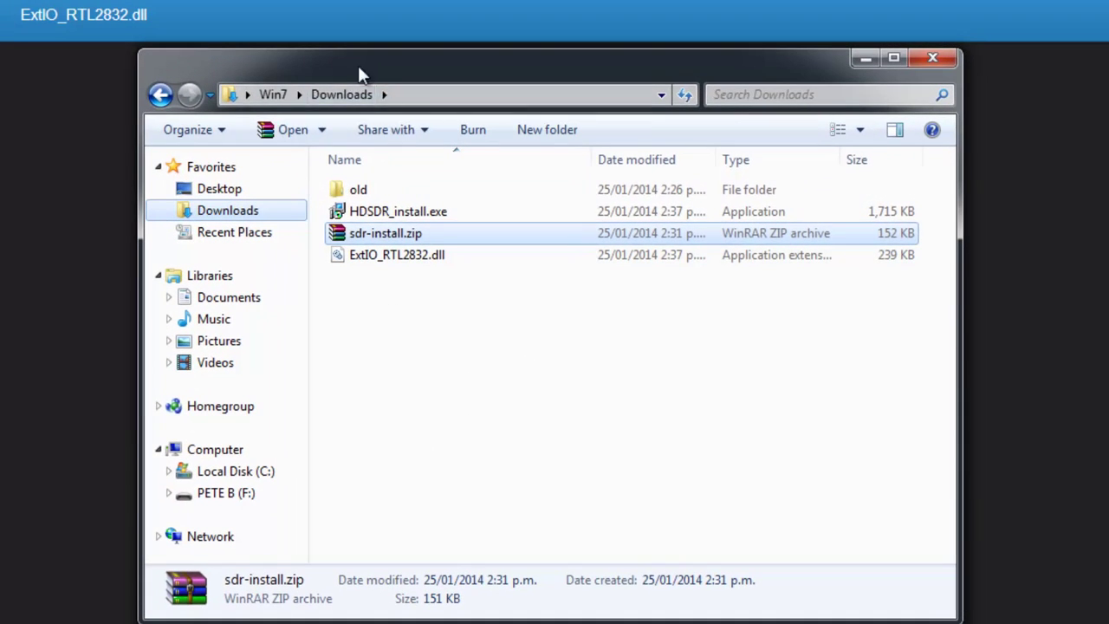
Step: Launch HDSDR_install.exe from Downloads and allow the unverified installer to run
left_click(389, 217)
double_click(389, 217)
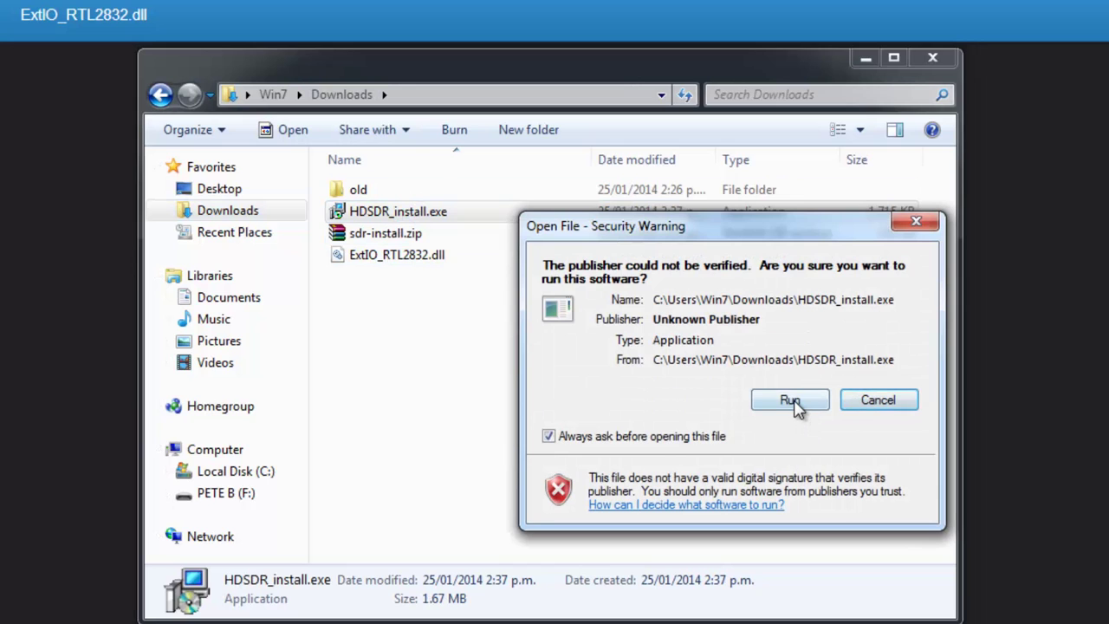
left_click(796, 404)
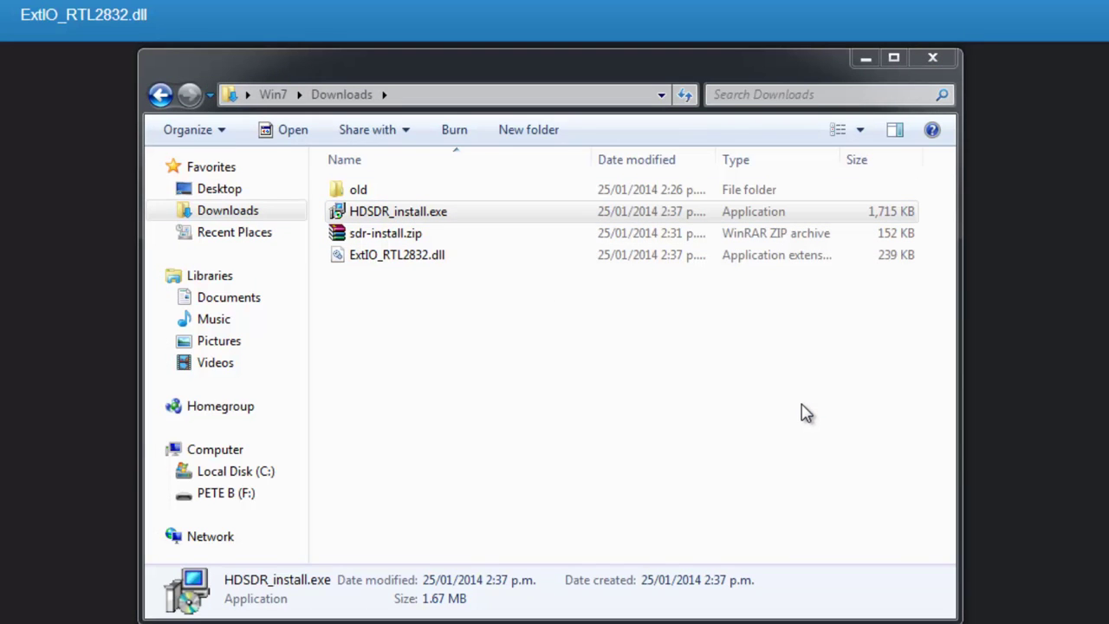
Step: Accept the licence and install HDSDR with the default folder, start menu and desktop icon options
left_click(848, 546)
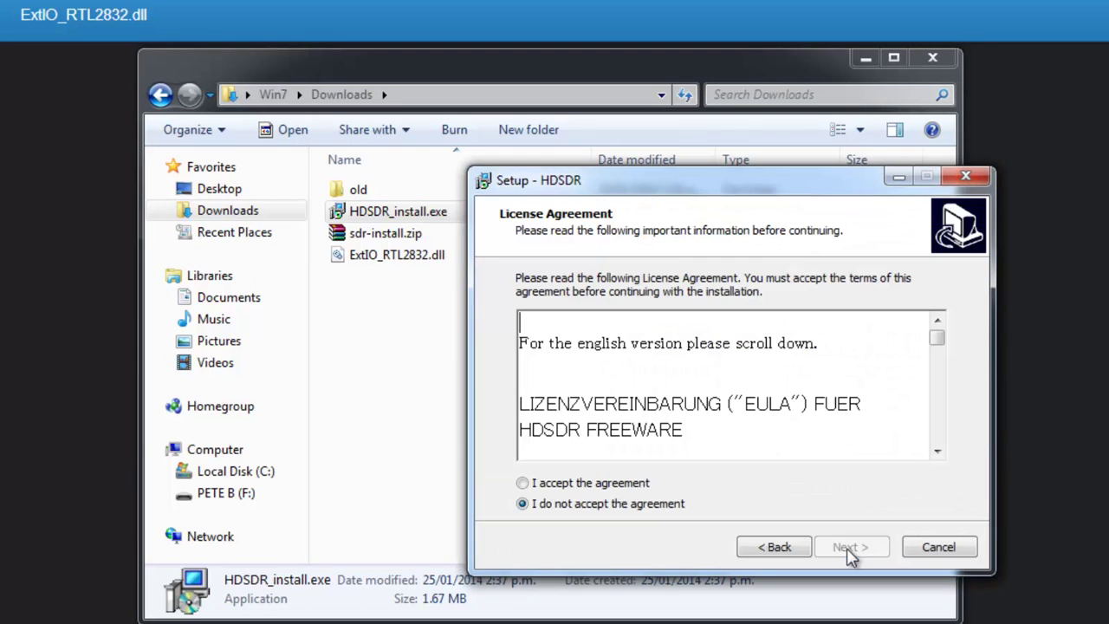
left_click(604, 486)
left_click(846, 547)
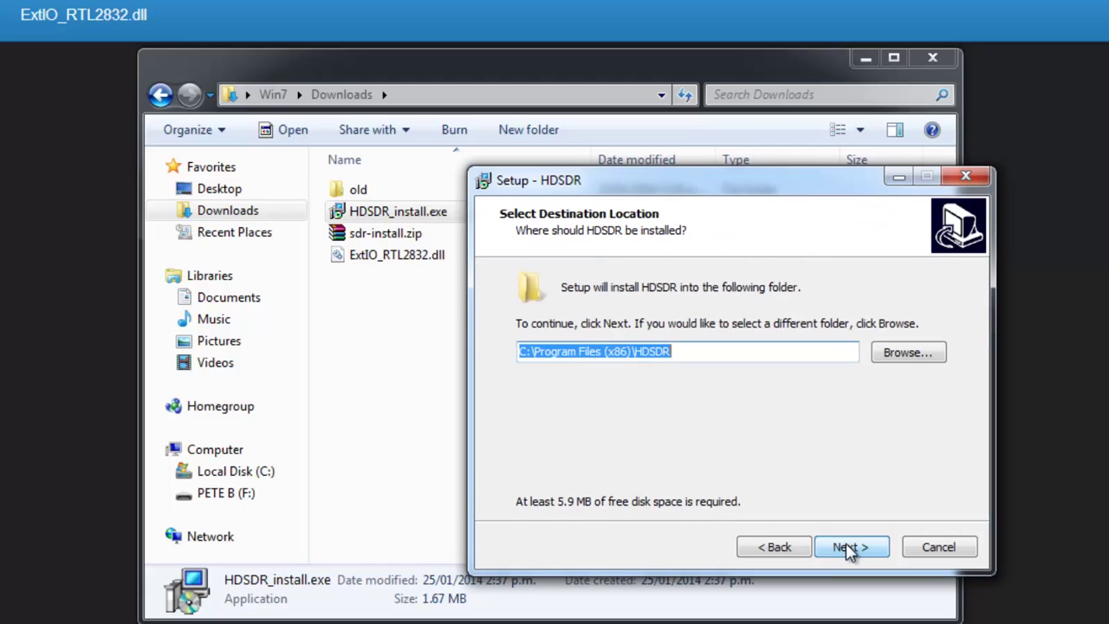
left_click(849, 549)
left_click(850, 551)
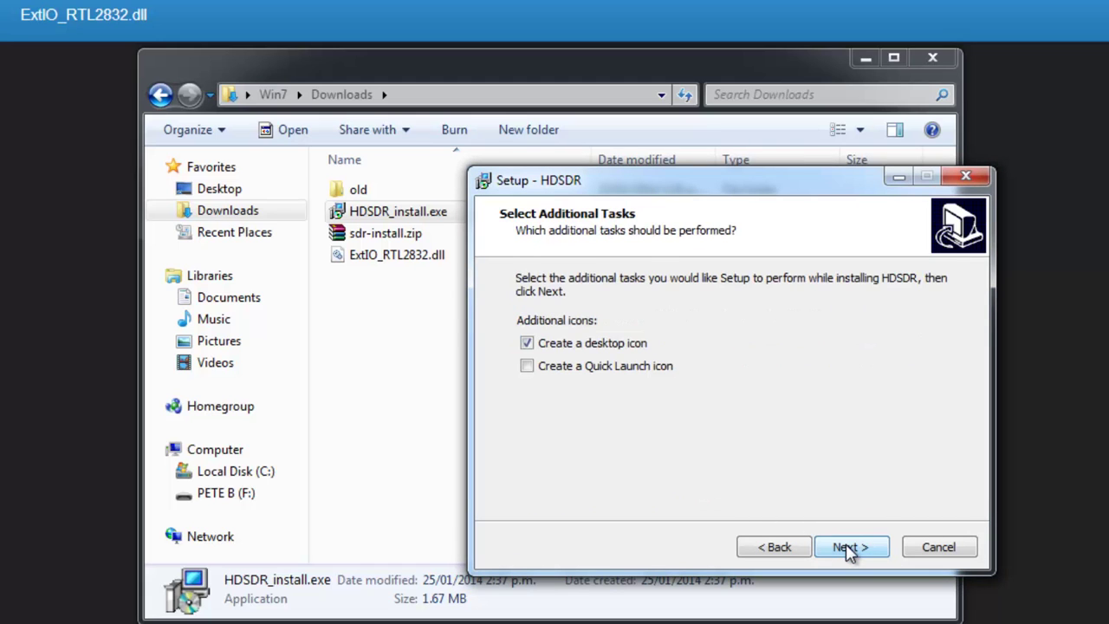
left_click(849, 549)
left_click(847, 549)
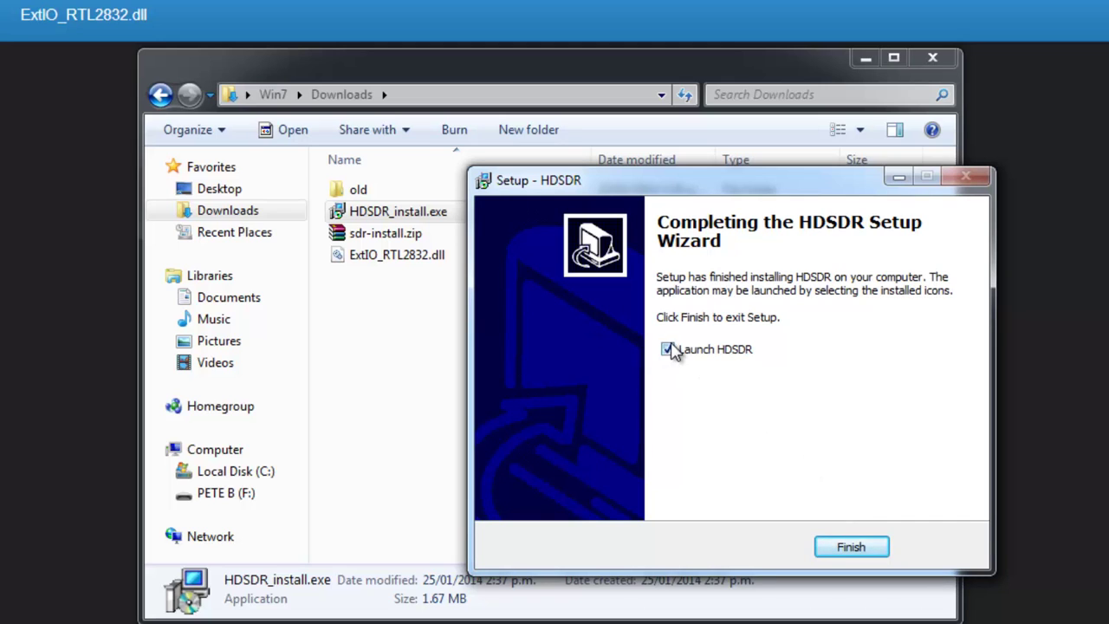
Step: Finish the installer and open C:\Program Files (x86)\HDSDR in a second Explorer window
left_click(854, 551)
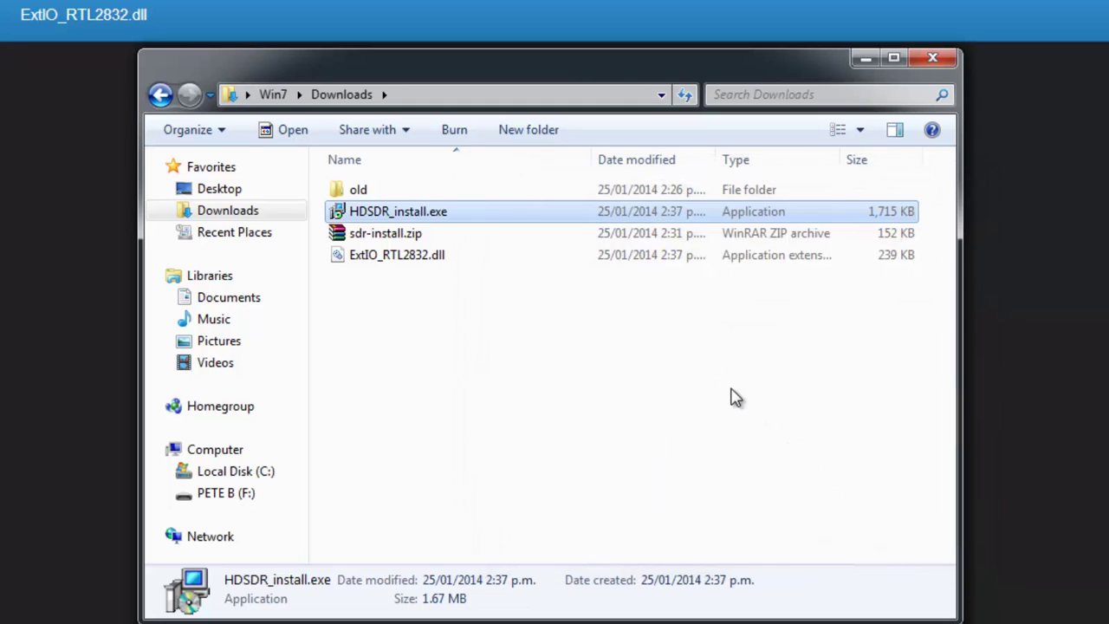
key("super+e")
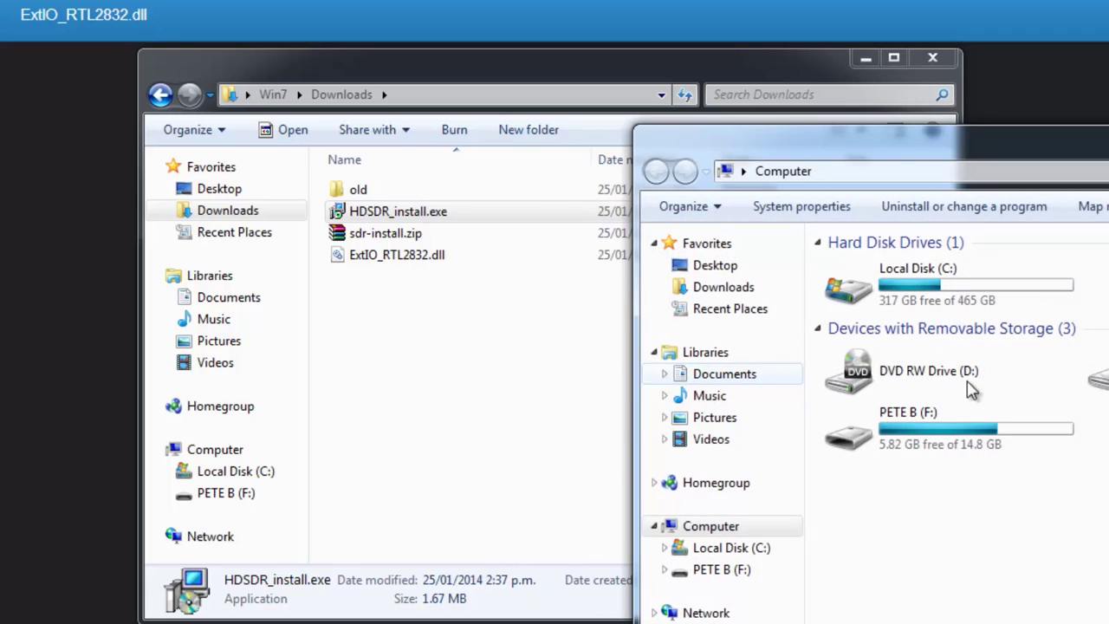
double_click(944, 292)
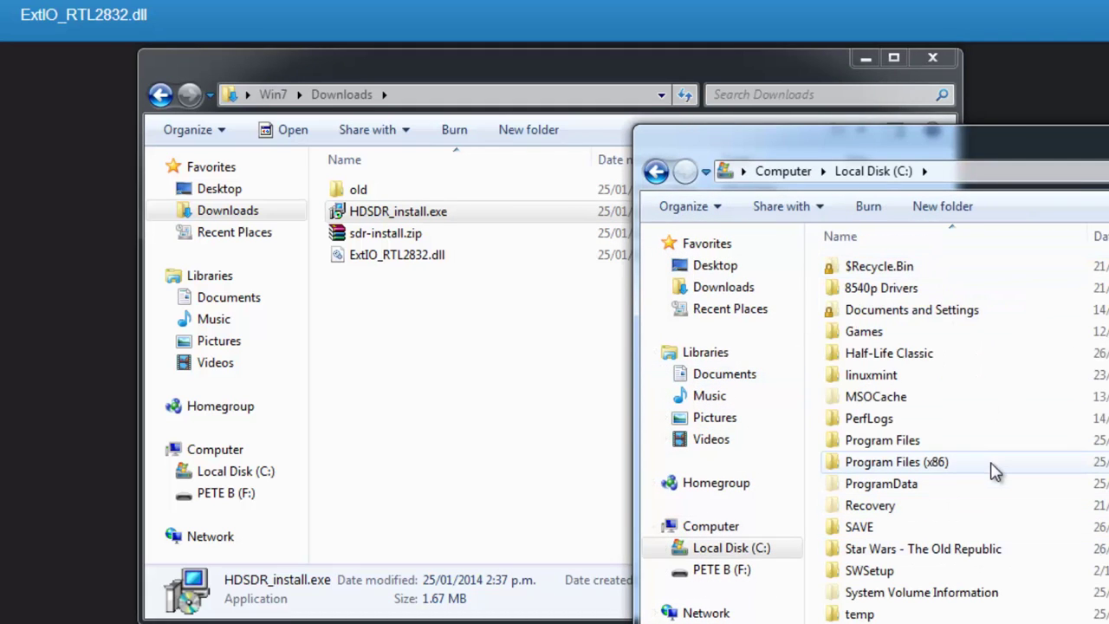
double_click(995, 466)
key("h")
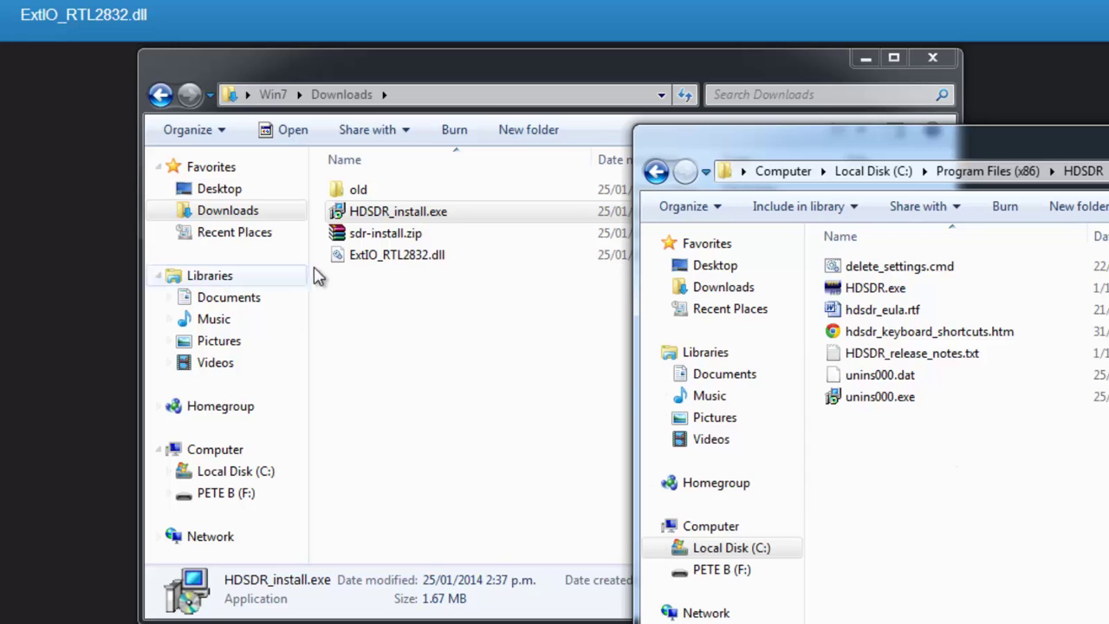
Step: Move ExtIO_RTL2832.dll into the HDSDR folder and launch HDSDR.exe
left_click_drag(351, 256, 1079, 511)
left_click(717, 466)
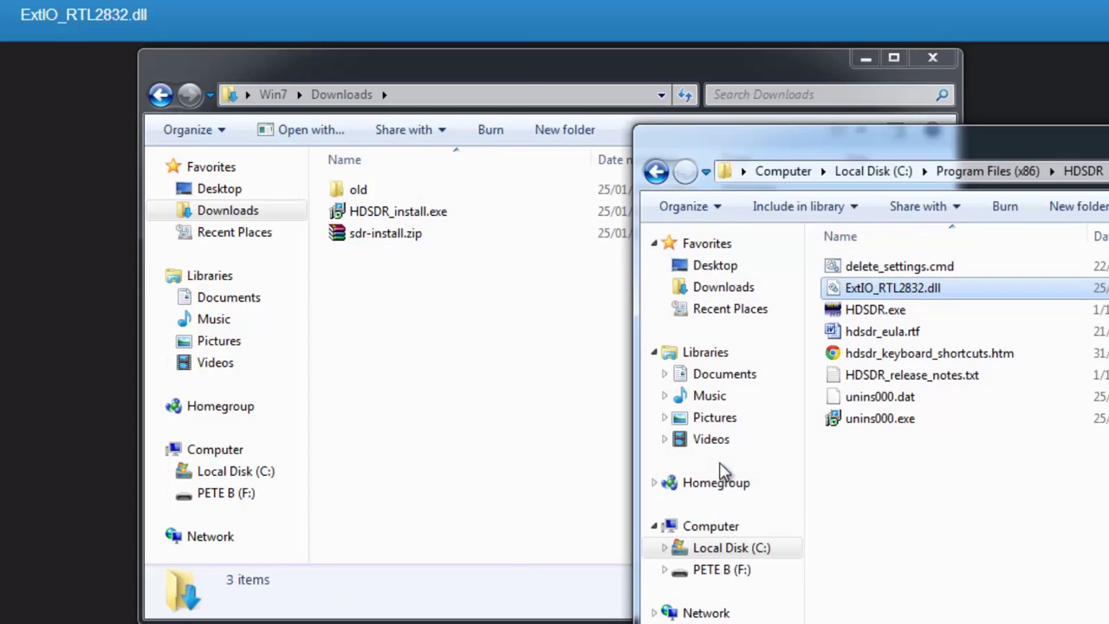
left_click(864, 314)
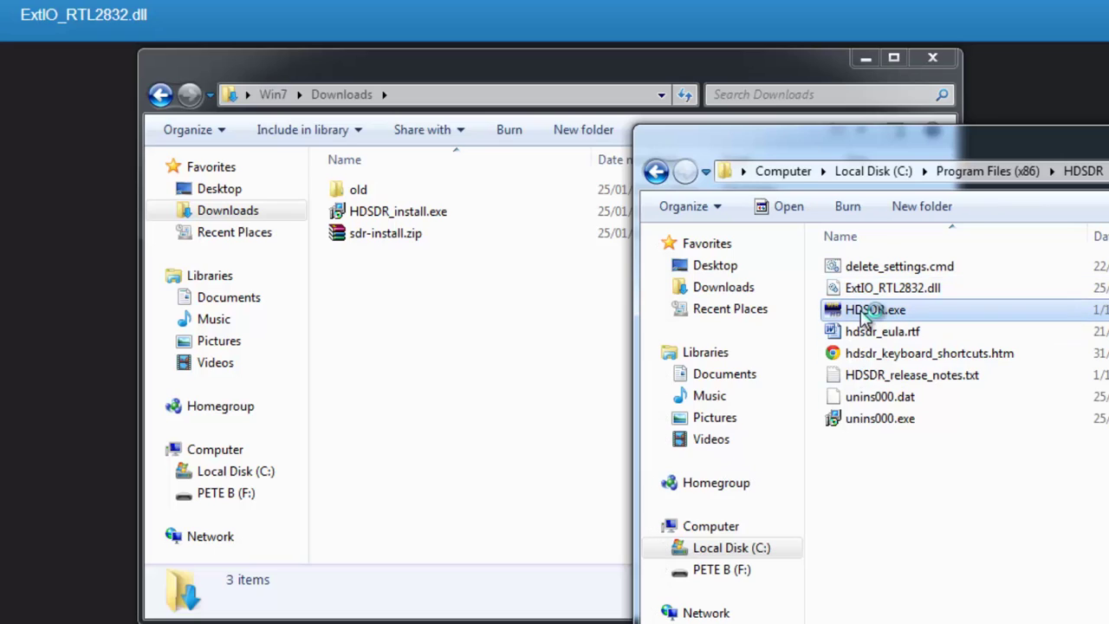
double_click(864, 314)
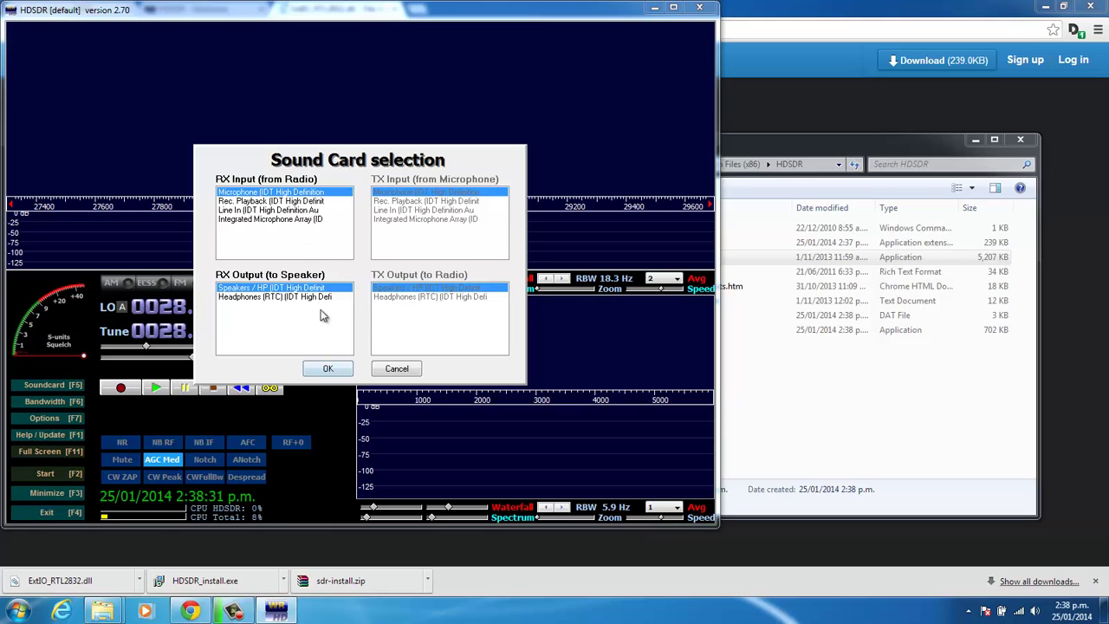
Step: Accept the default sound card, maximize HDSDR, and review then close the RTL2832 ExtIO settings
left_click(330, 369)
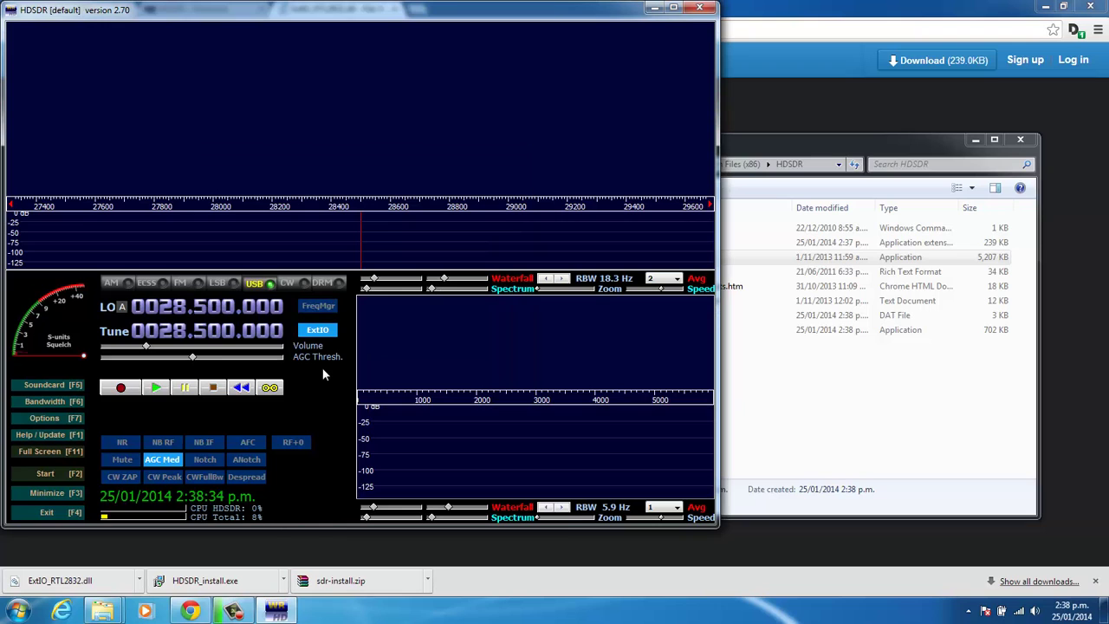
left_click(673, 9)
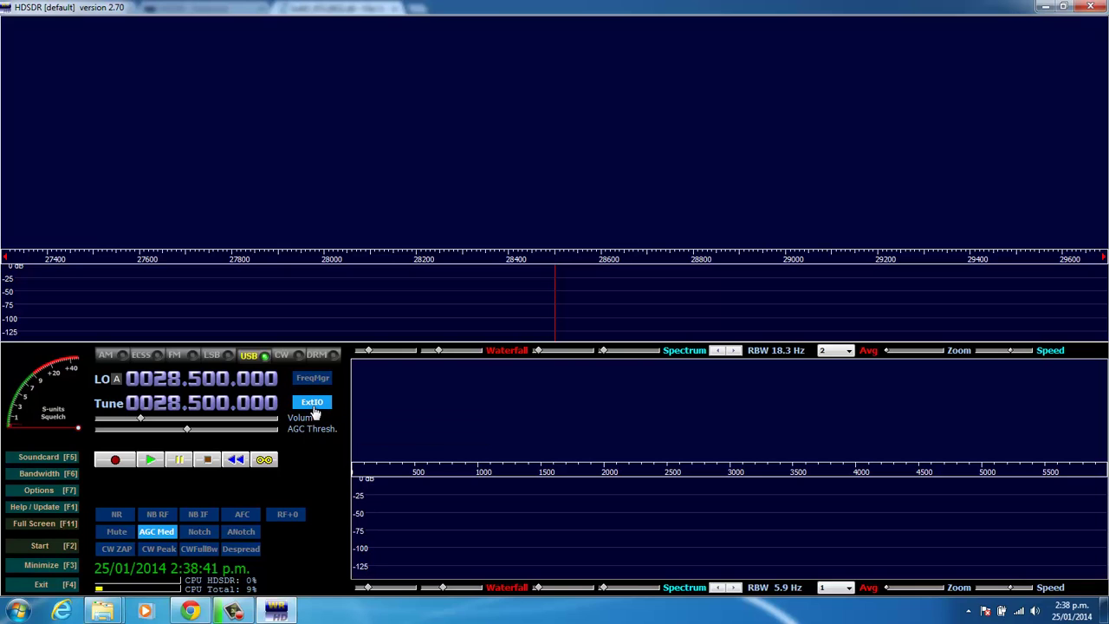
left_click(313, 404)
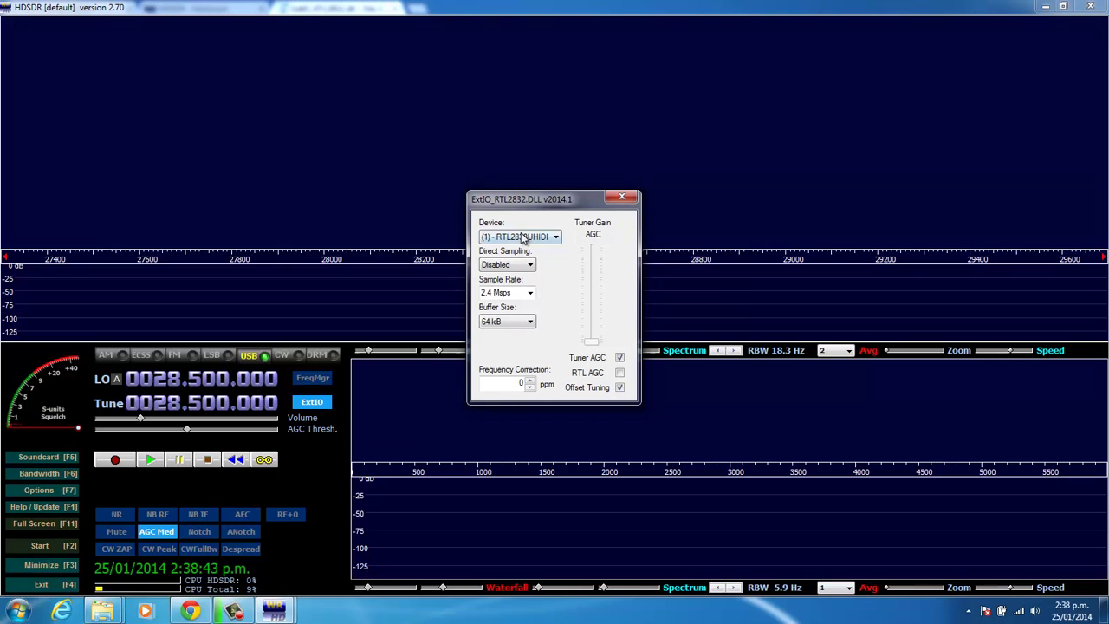
left_click(635, 198)
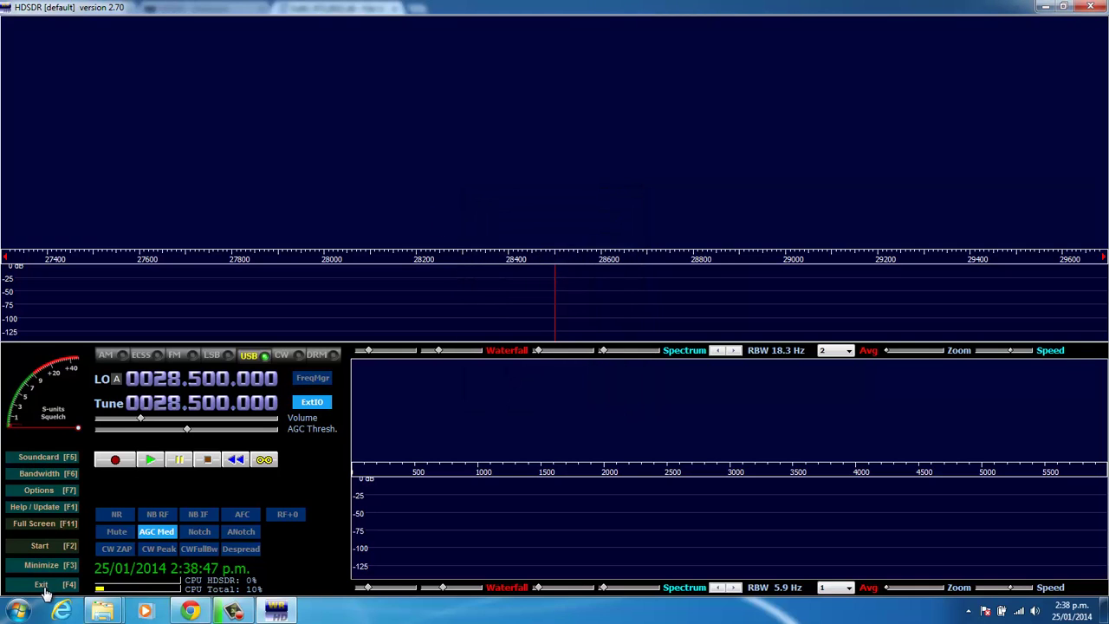
Step: Start receiving, tune to the signal near 28.677 MHz, and switch demodulation to FM
left_click(40, 547)
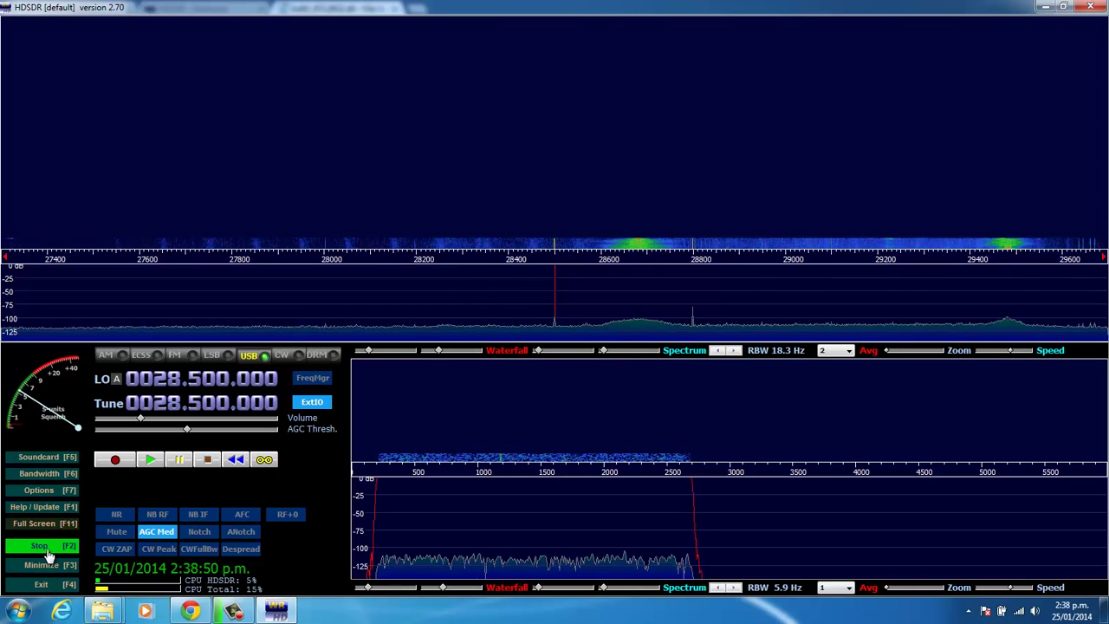
left_click(636, 235)
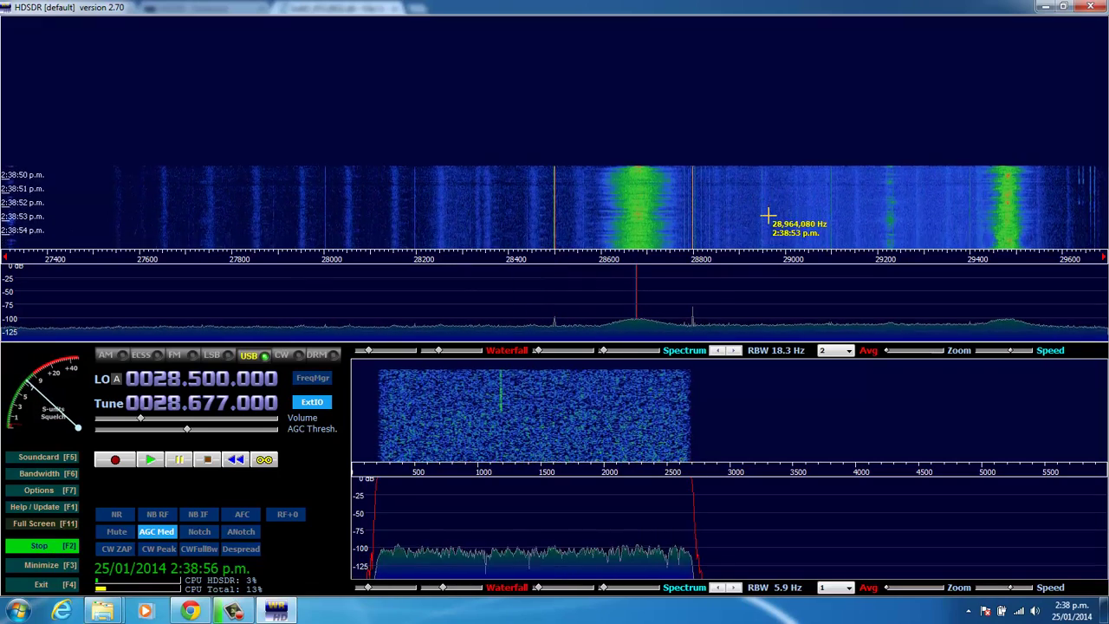
left_click(50, 474)
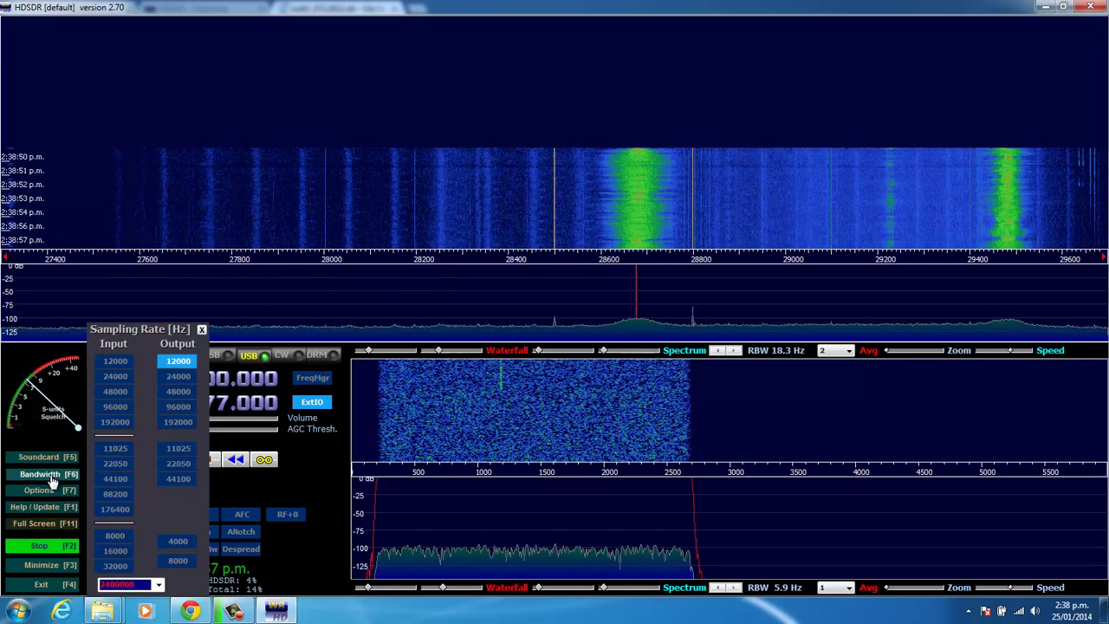
left_click(180, 408)
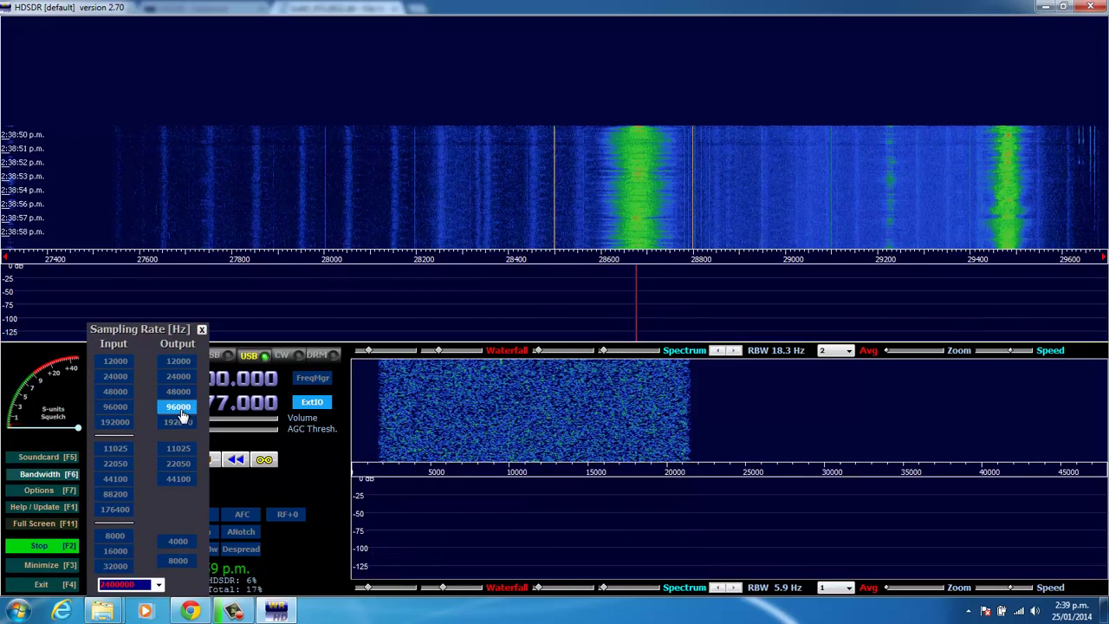
left_click(201, 329)
left_click(177, 356)
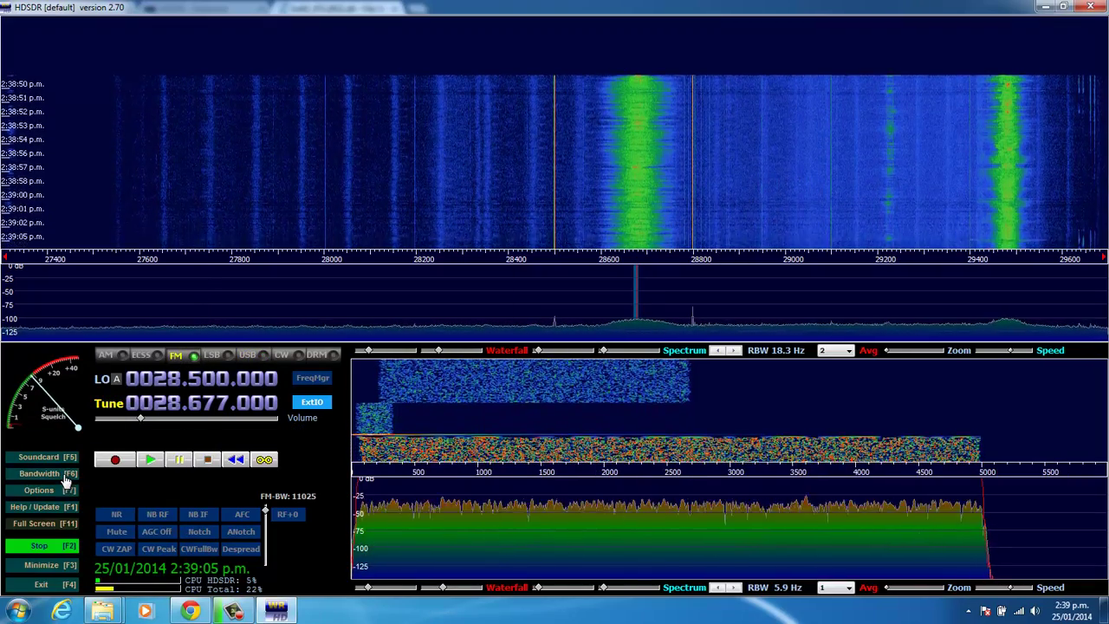
Step: Set a 192000 Hz output rate, tune near 29.478 then 27.488 MHz, and stop receiving
key("F6")
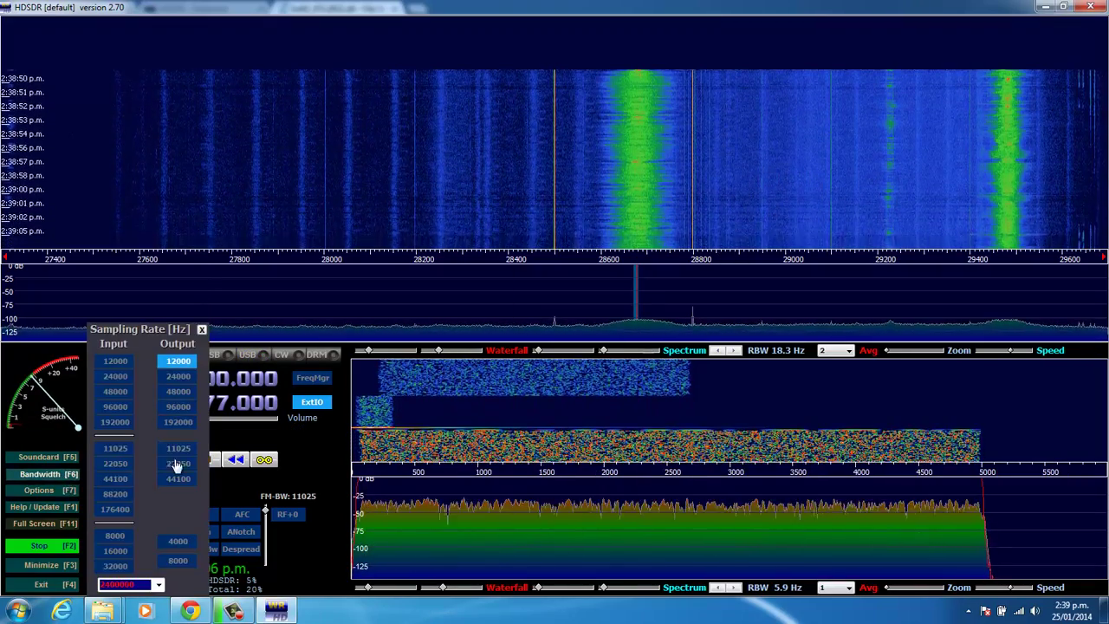
left_click(179, 407)
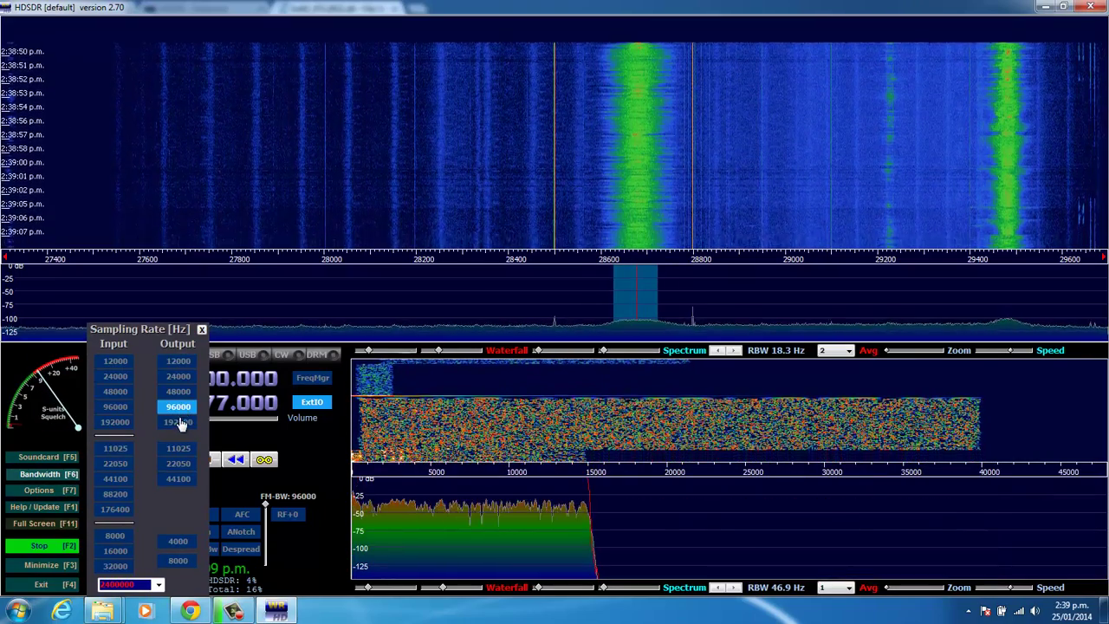
left_click(180, 423)
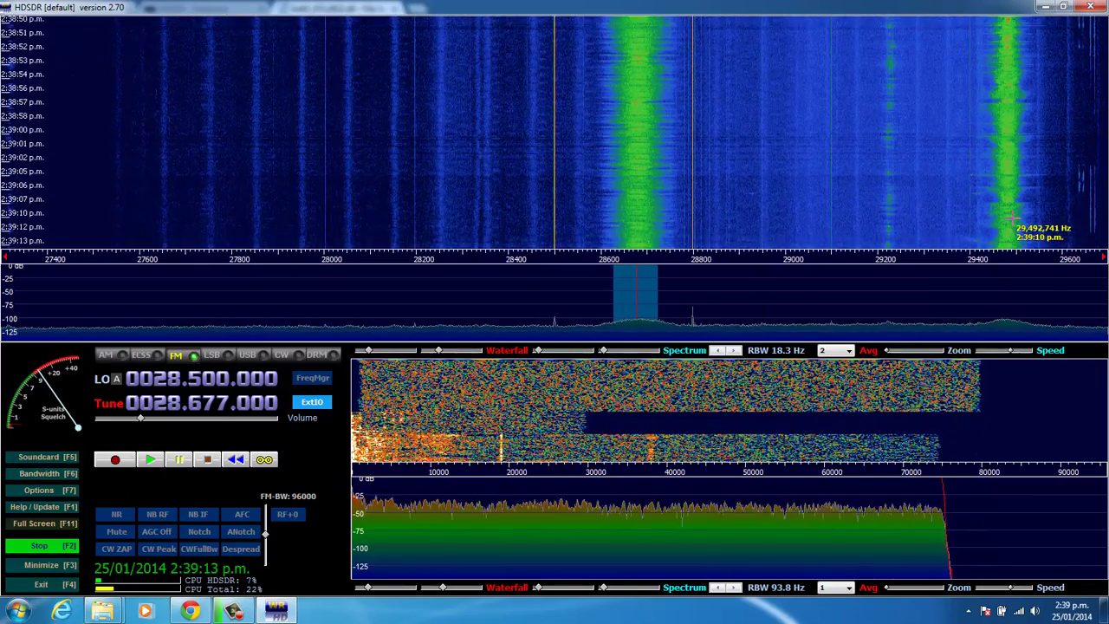
left_click(1006, 217)
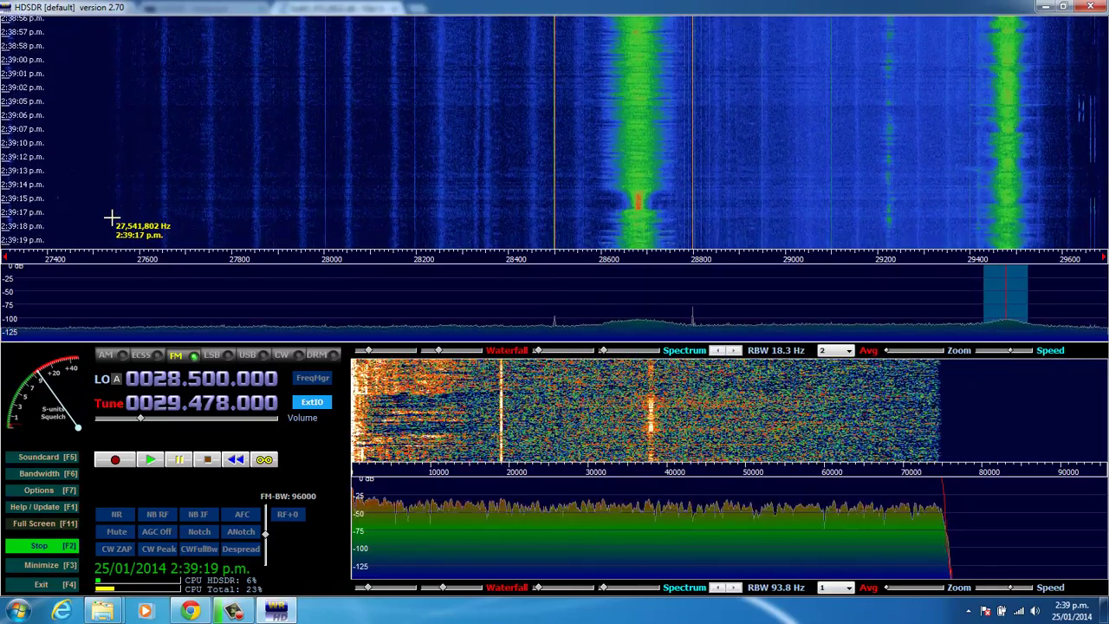
left_click(90, 228)
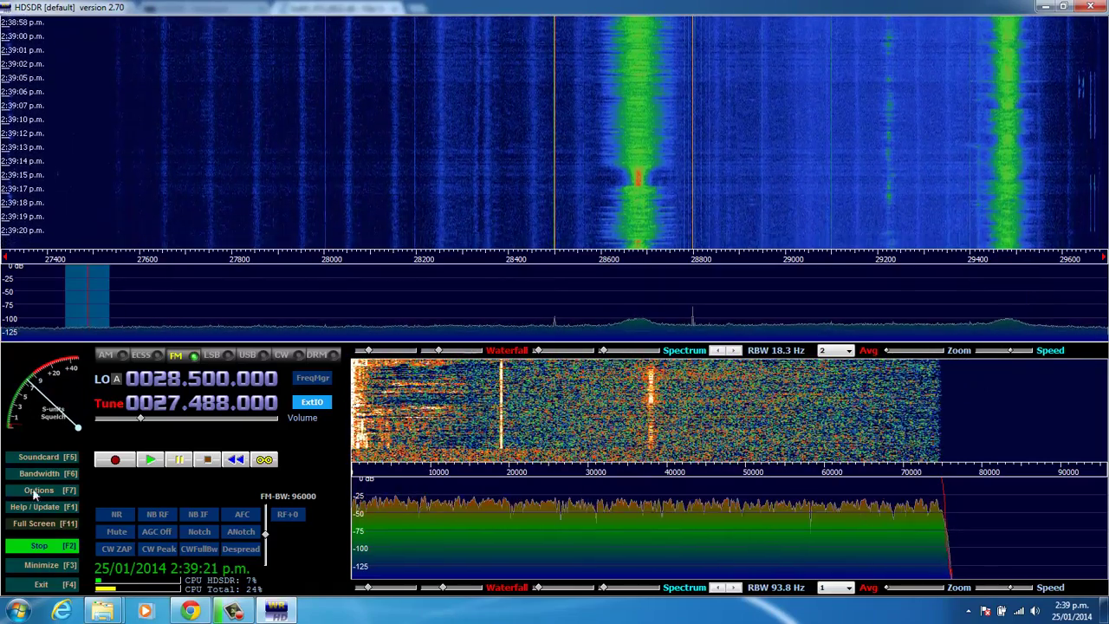
key("F2")
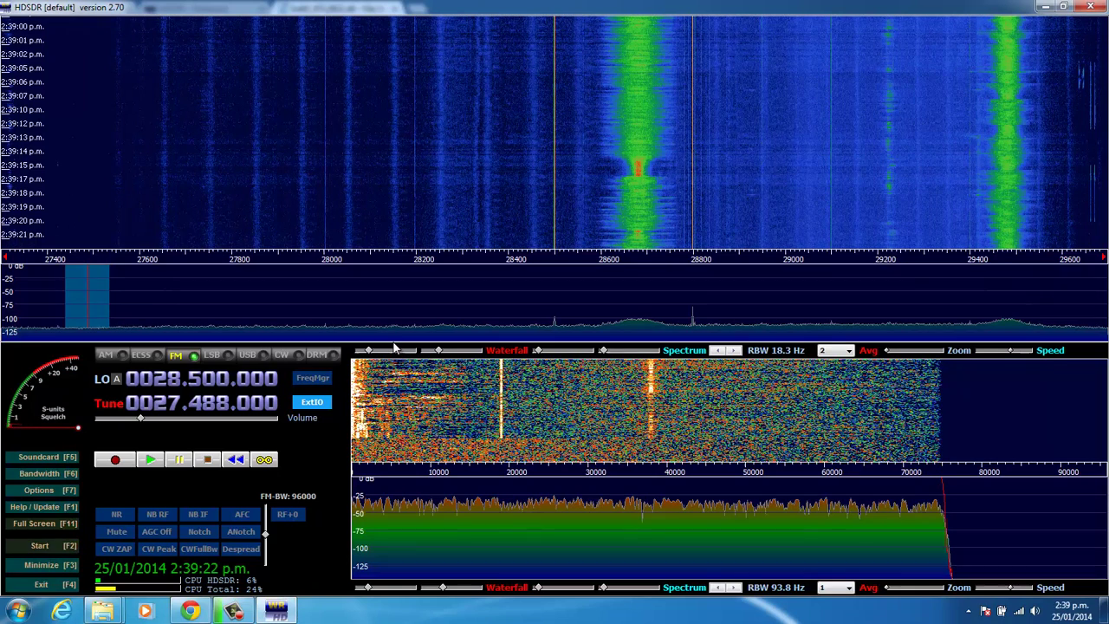